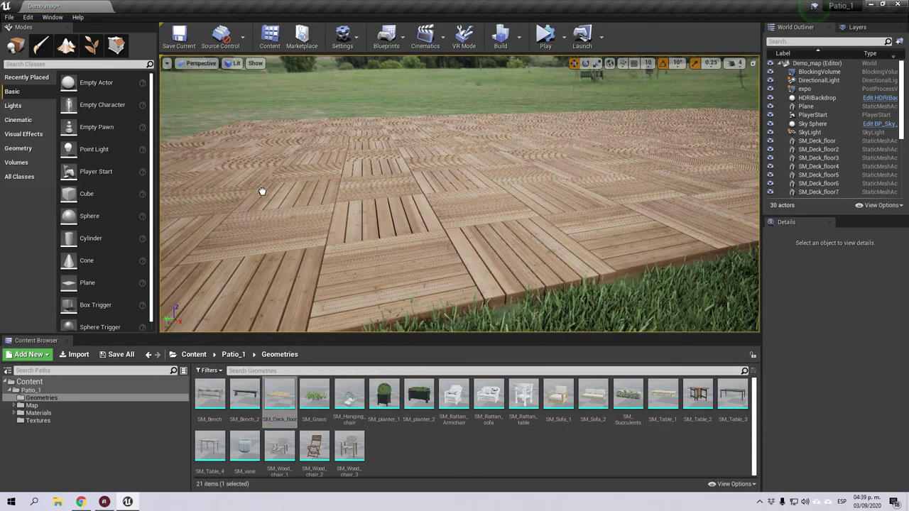
Place two SM_Grass clumps on the bare patches of ground in front of the wooden deck.
drag(261, 192, 259, 192)
mouse_move(484, 228)
right_down()
mouse_move(489, 235)
mouse_move(472, 235)
mouse_move(482, 235)
right_up()
key(w)
key(s)
key(w)
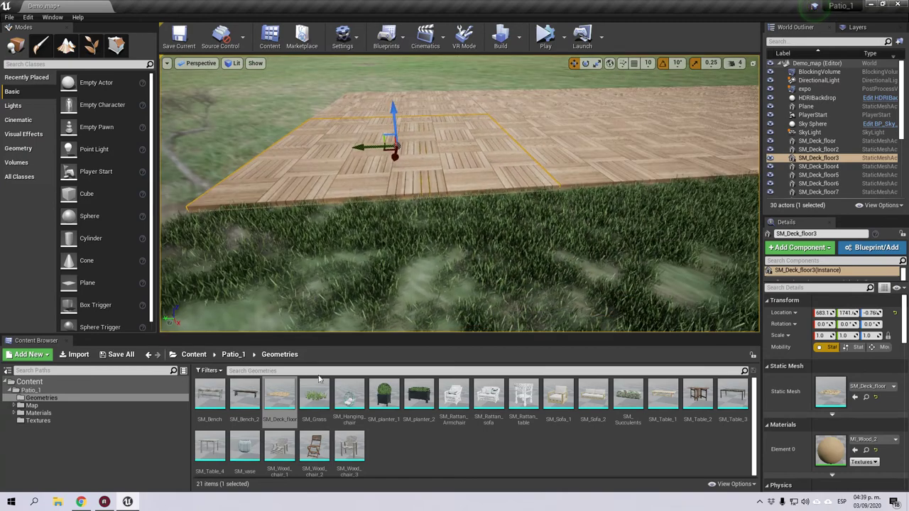
drag(324, 391, 416, 284)
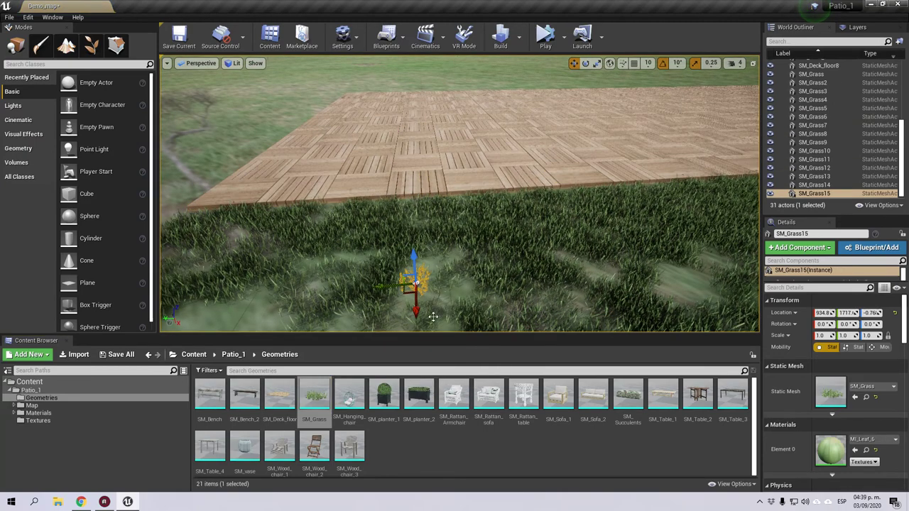
drag(254, 315, 254, 313)
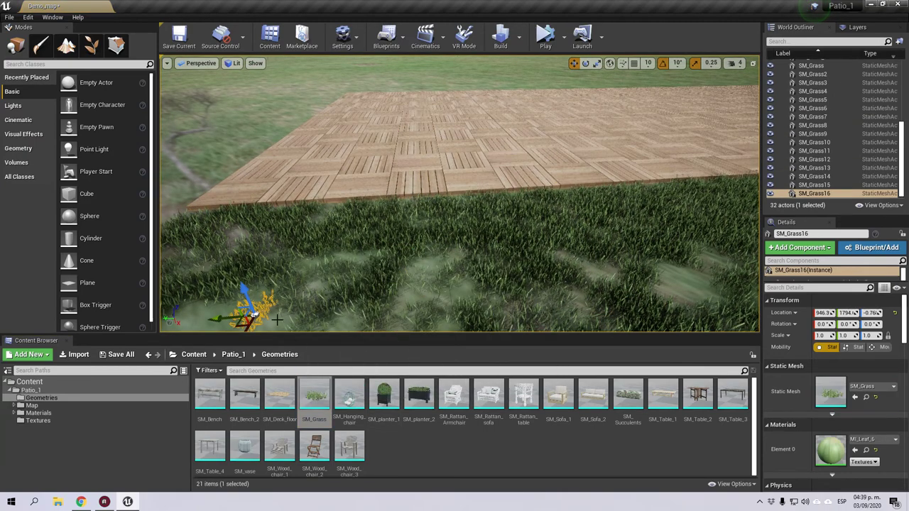
Paint more SM_Grass foliage over the ground along the front and side edges of the deck.
click(91, 45)
scroll(341, 277, down, 5)
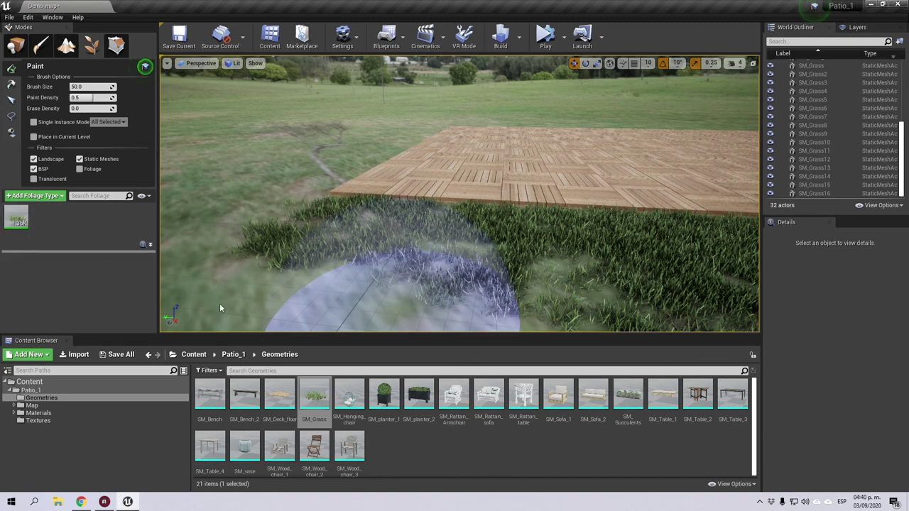
right_drag(282, 262, 286, 274)
scroll(284, 269, down, 5)
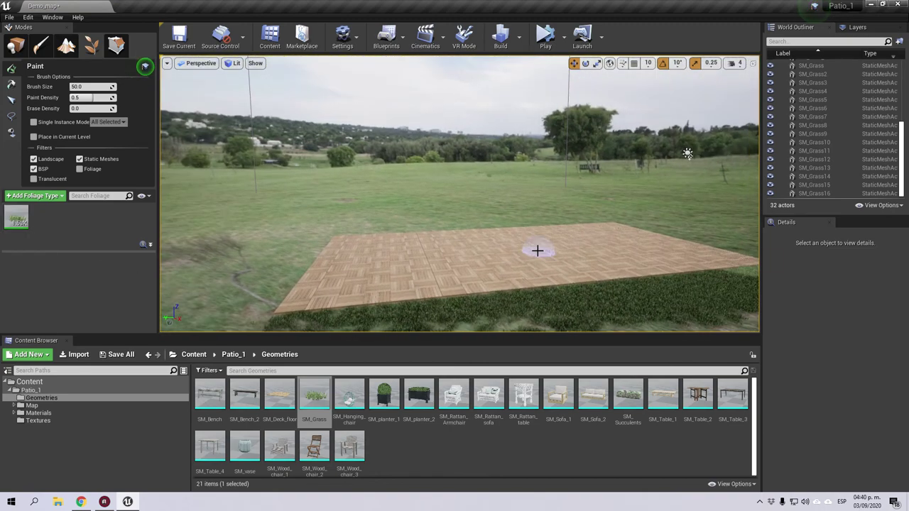
scroll(535, 255, up, 8)
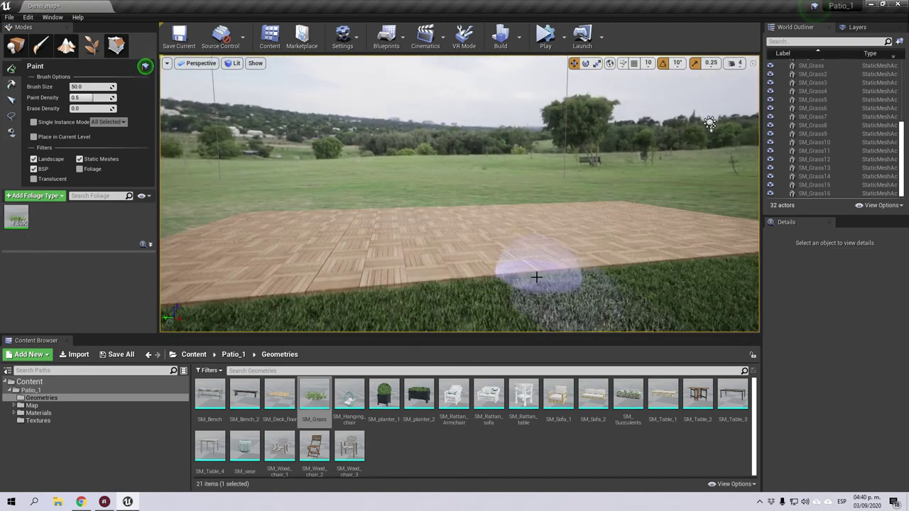
scroll(507, 293, down, 3)
click(664, 284)
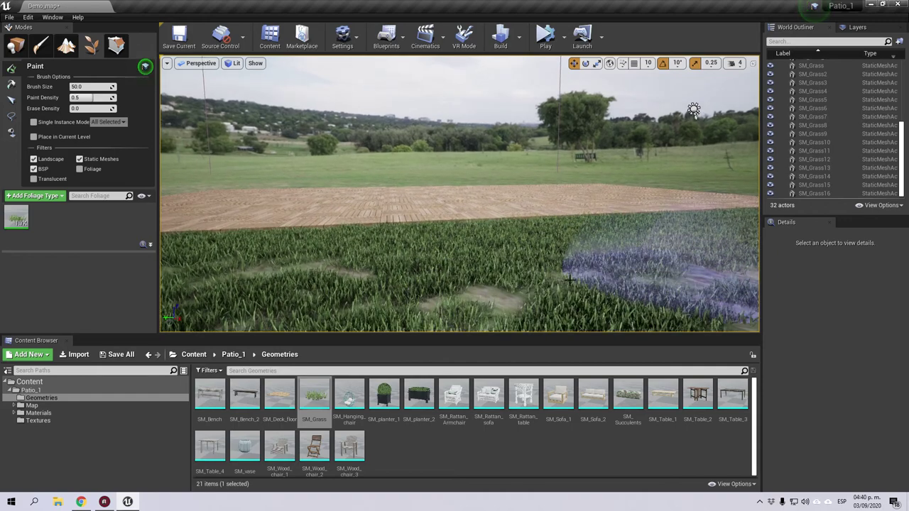
right_drag(490, 273, 538, 268)
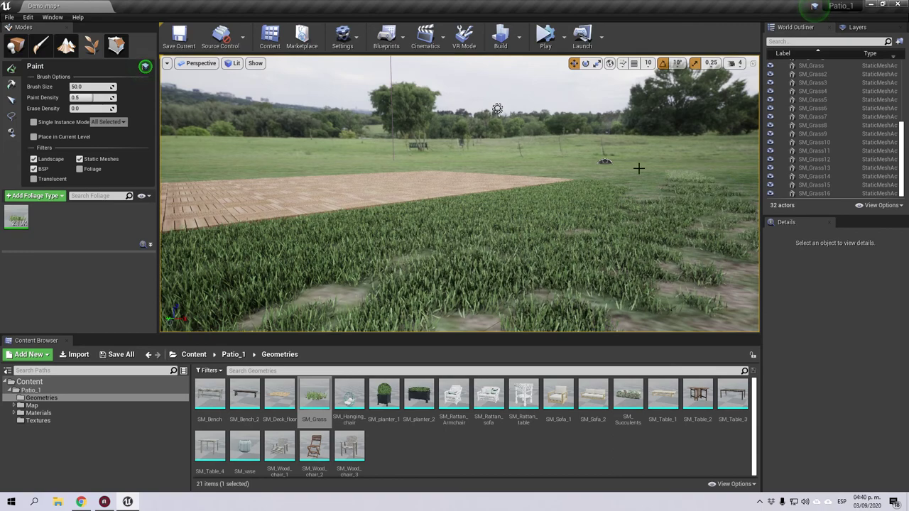
right_drag(696, 227, 539, 231)
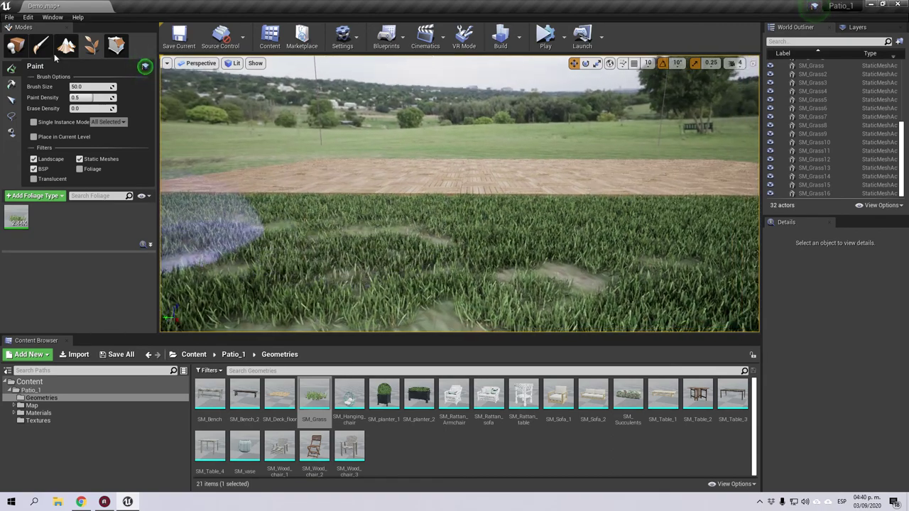
Leave foliage painting and place an SM_Bench on the middle of the wooden deck.
click(15, 46)
scroll(462, 260, up, 6)
right_drag(462, 260, 470, 273)
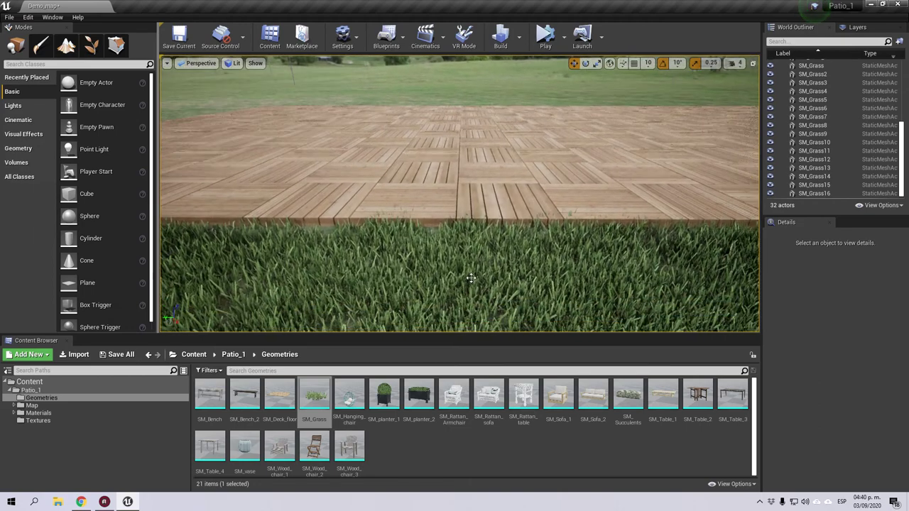
scroll(470, 274, up, 4)
scroll(470, 273, down, 5)
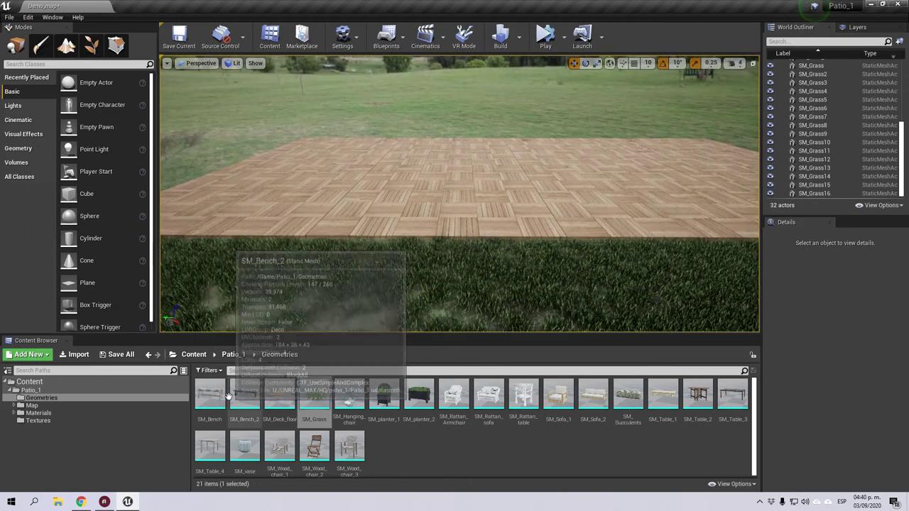
drag(214, 392, 470, 210)
drag(399, 192, 381, 192)
scroll(450, 258, up, 4)
right_drag(450, 258, 351, 273)
key(w)
click(645, 312)
right_drag(544, 290, 640, 294)
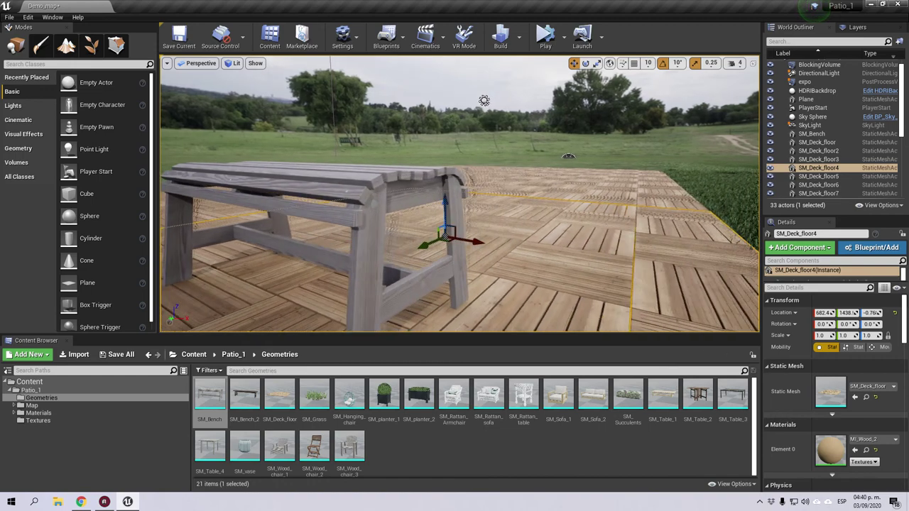
alt+drag(548, 298, 548, 297)
Move the grey bench aside and place an SM_Bench_2 next to it on the deck.
click(482, 250)
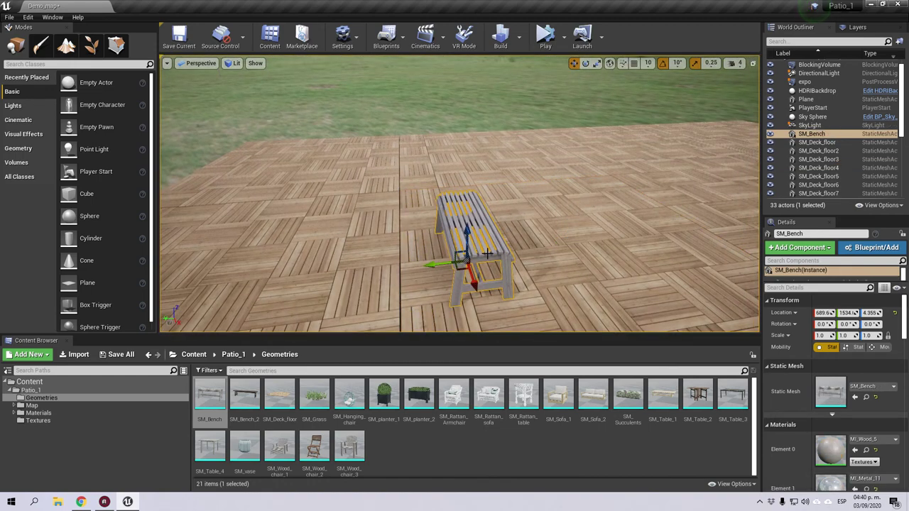
drag(243, 386, 460, 264)
right_drag(518, 279, 518, 279)
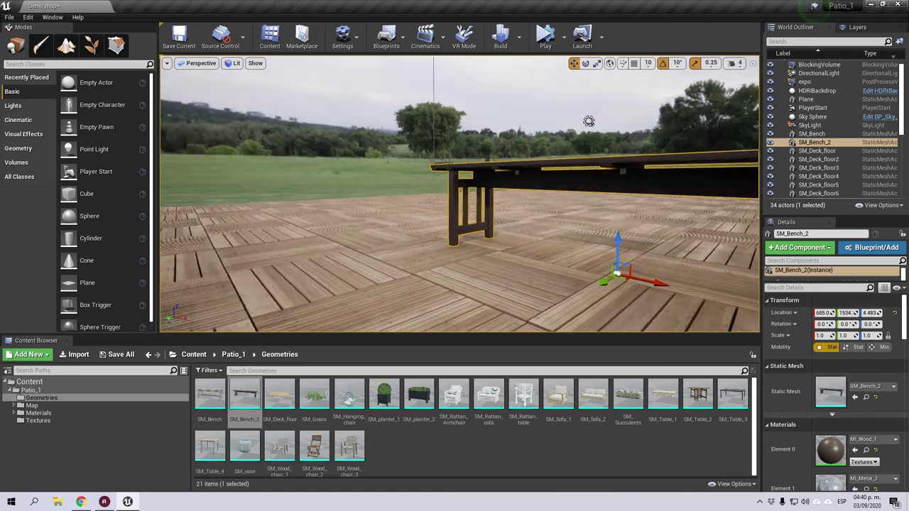
right_drag(518, 280, 518, 280)
alt+drag(440, 269, 419, 291)
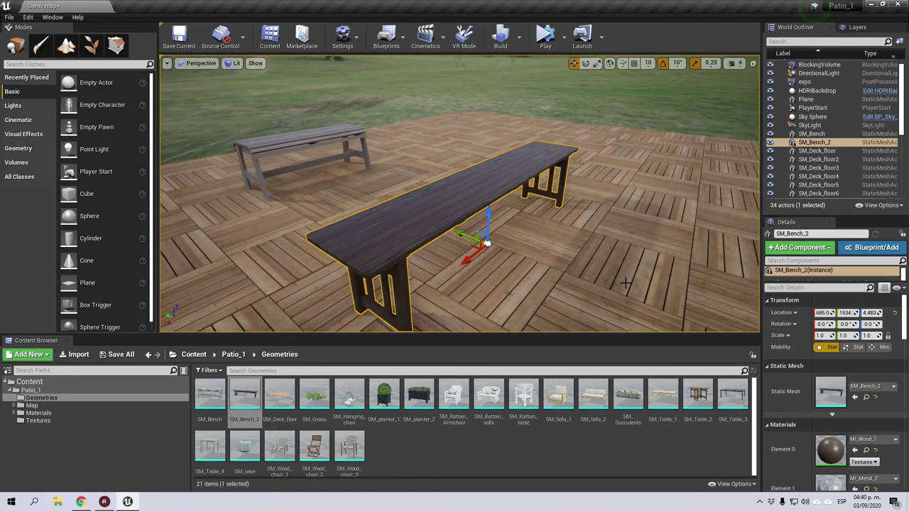
click(529, 280)
right_drag(530, 280, 529, 280)
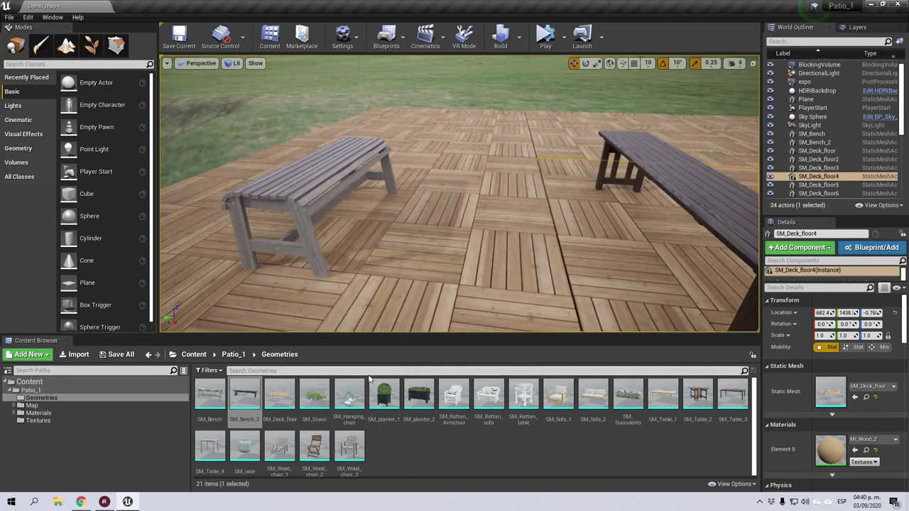
Place an SM_Hanging_chair near the front of the deck and rotate it -160° about the vertical axis.
drag(359, 398, 341, 260)
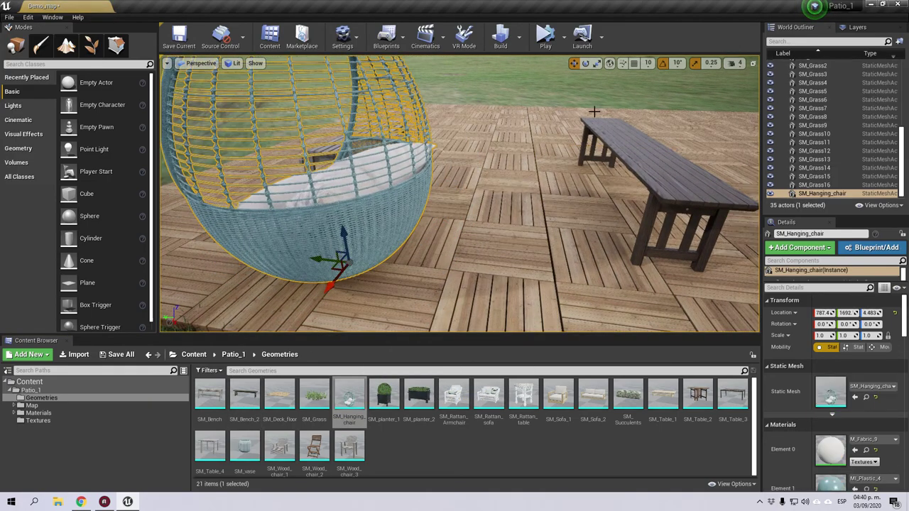
click(585, 63)
drag(355, 291, 316, 300)
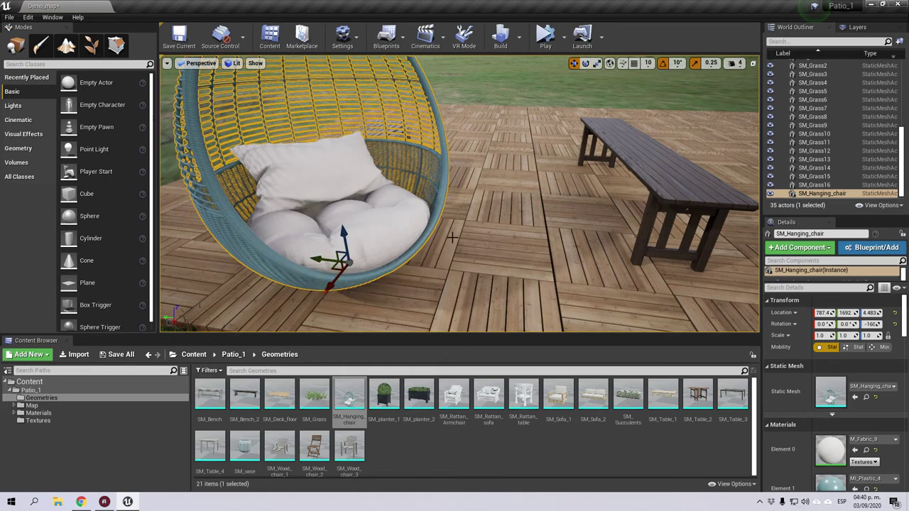
Examine the hanging chair's woven frame and cushions up close from several angles.
right_drag(452, 237, 472, 230)
scroll(472, 230, up, 5)
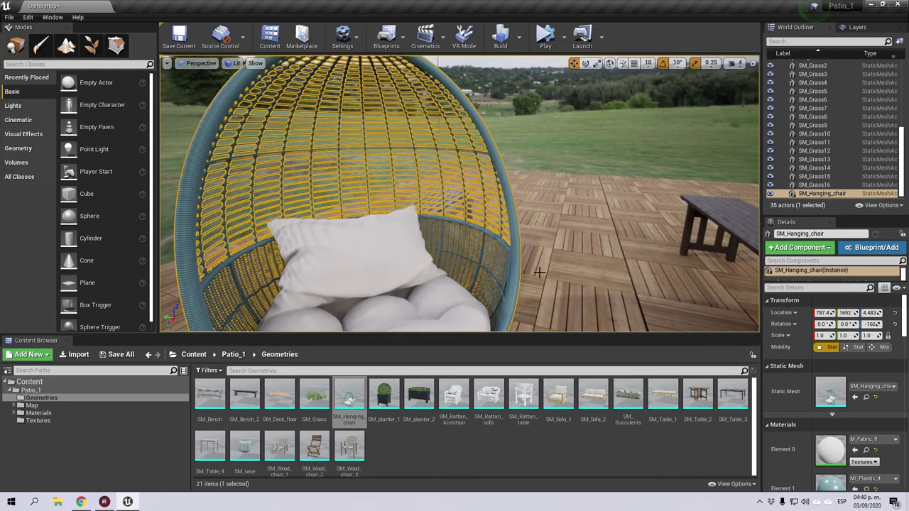
click(537, 271)
right_drag(537, 271, 571, 255)
middle_drag(572, 256, 536, 308)
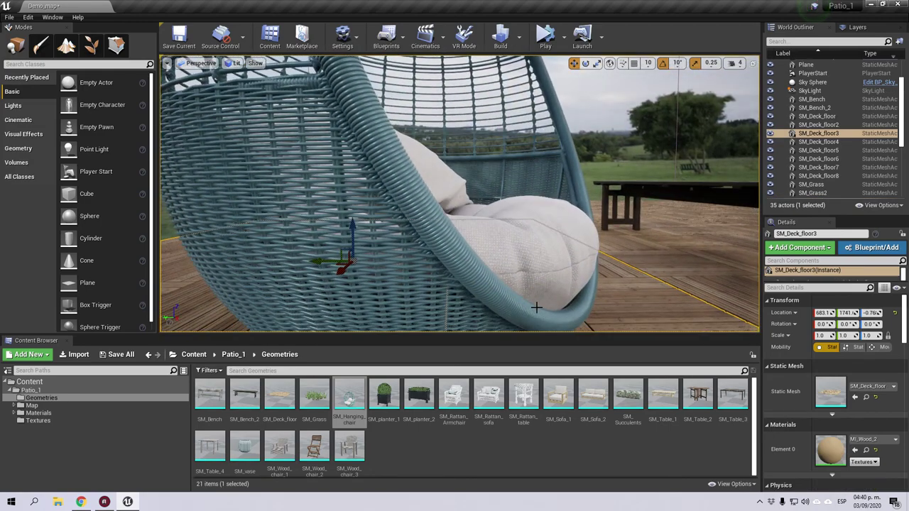
scroll(536, 309, down, 3)
key(e)
key(s)
Move the hanging chair to the outer side of the deck and raise it to a height of about 18.3.
right_drag(538, 305, 614, 298)
key(w)
alt+drag(623, 232, 568, 270)
click(565, 272)
key(f)
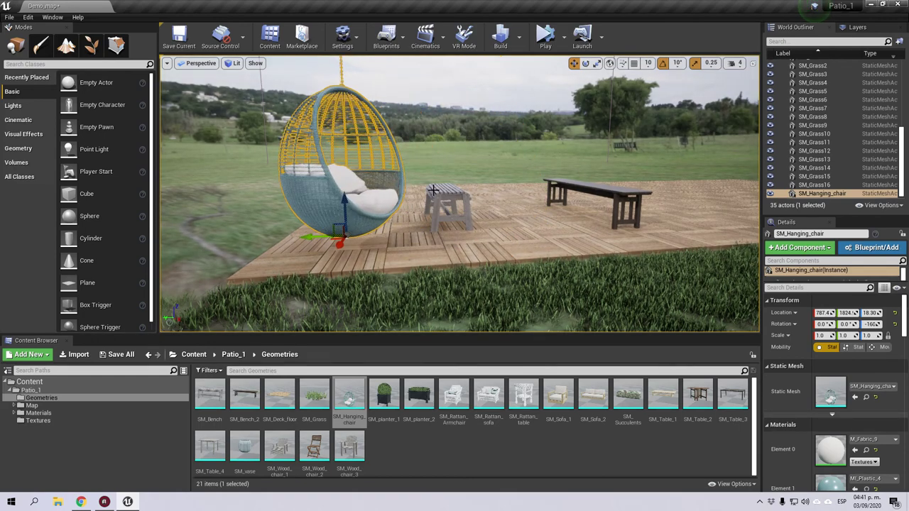
Place an SM_planter_1 at the deck's rear corner behind the grey bench and inspect its foliage up close.
click(438, 226)
mouse_move(448, 222)
right_down()
mouse_move(425, 248)
mouse_move(454, 238)
right_up()
drag(384, 395, 356, 202)
click(373, 173)
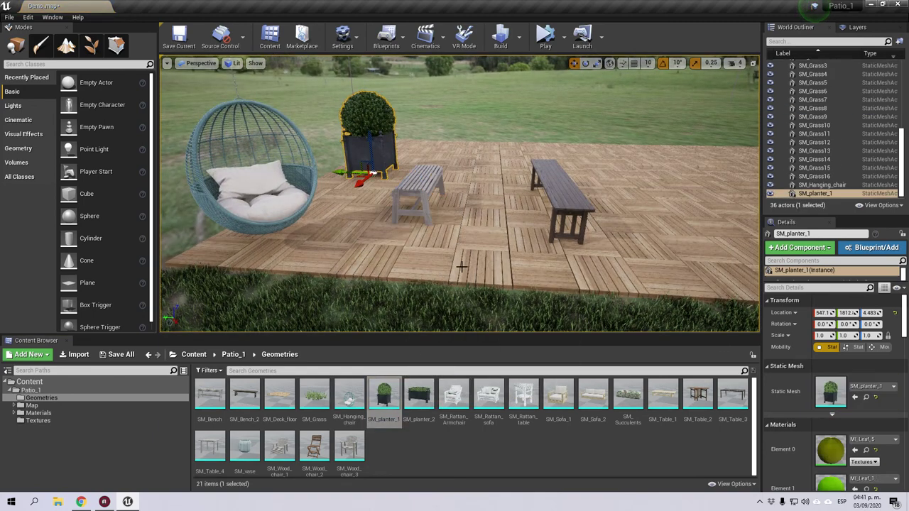
key(f)
right_drag(454, 234, 433, 263)
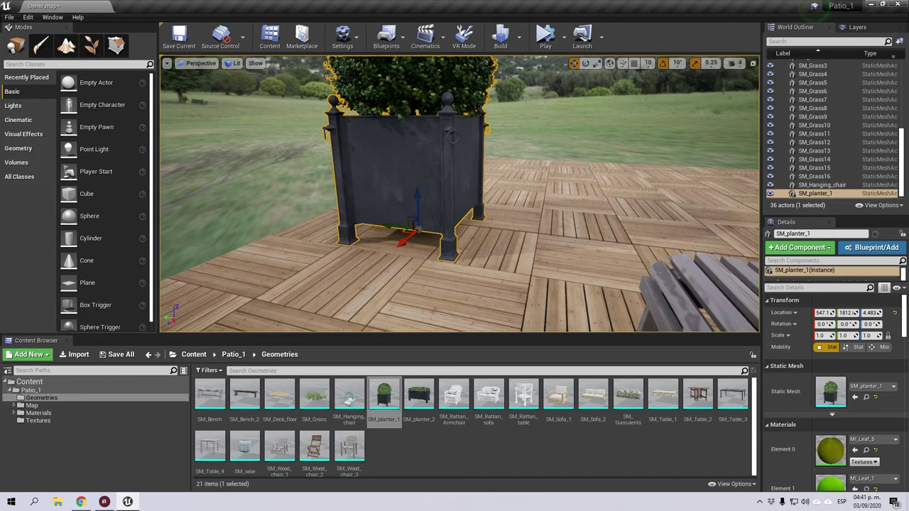
click(518, 241)
right_drag(518, 242, 490, 248)
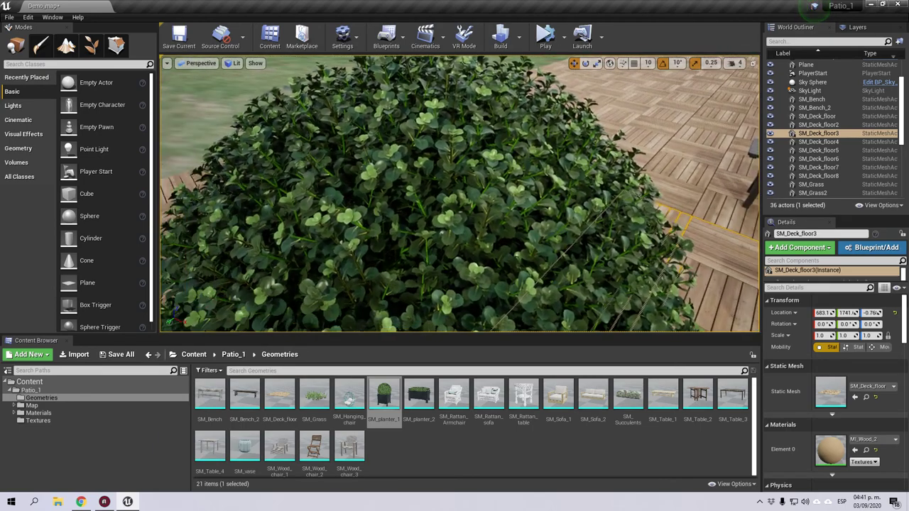
click(394, 223)
right_drag(395, 223, 340, 149)
right_drag(436, 213, 426, 284)
Place an SM_planter_2 beside the tall planter along the deck's rear edge and rotate it 90°.
drag(419, 394, 453, 277)
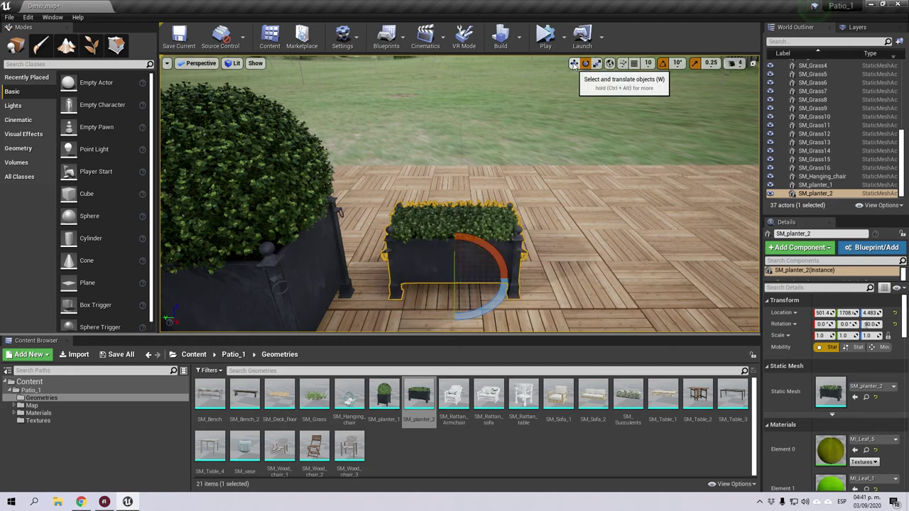
click(573, 63)
key(f)
Duplicate the low planter three times to form an evenly spaced row along the deck's rear edge.
alt+drag(419, 275, 699, 274)
right_drag(567, 270, 594, 289)
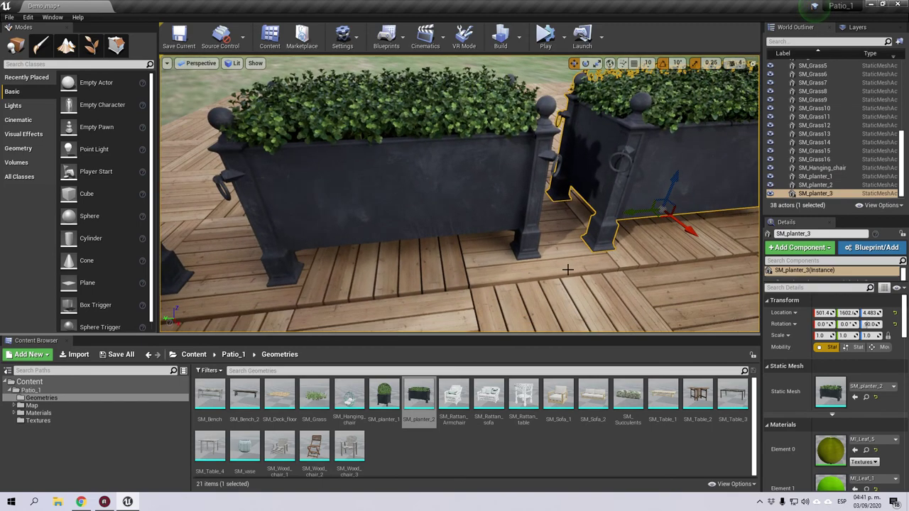
key(f)
alt+drag(360, 225, 535, 233)
alt+drag(571, 208, 745, 202)
Place an SM_Rattan_sofa beyond the dark bench on the deck and rotate it -90°.
right_drag(545, 268, 477, 380)
drag(489, 394, 605, 183)
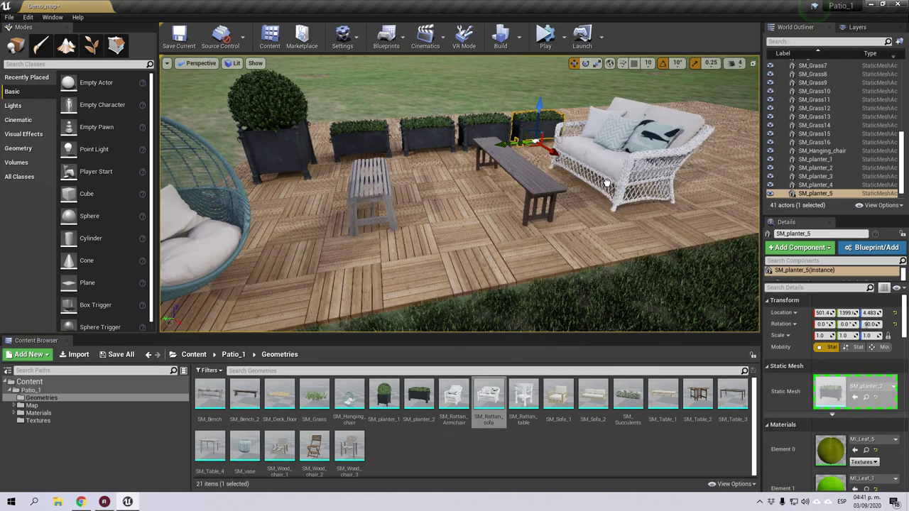
drag(645, 156, 644, 156)
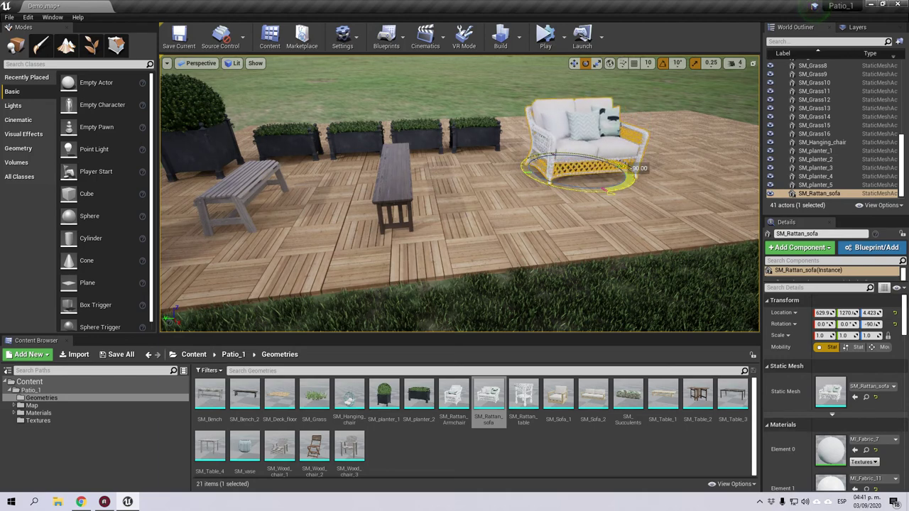
click(582, 212)
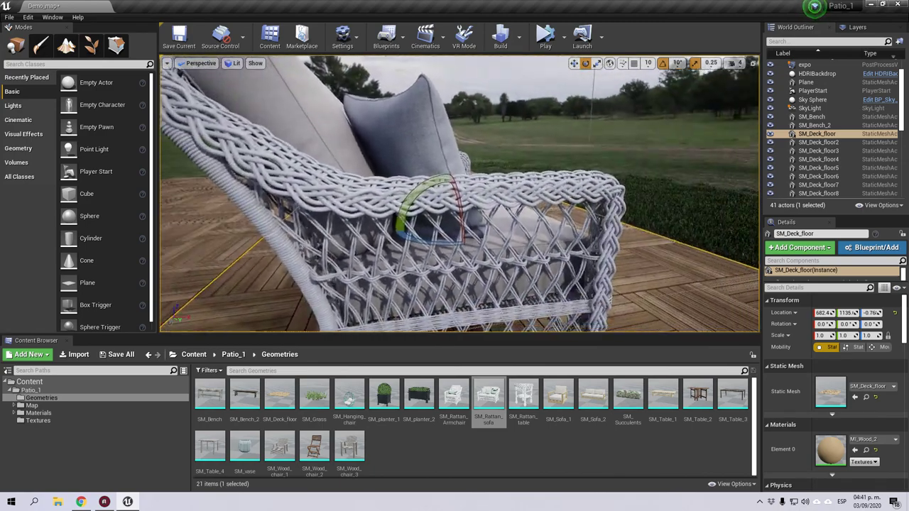
right_drag(460, 193, 625, 273)
right_drag(570, 248, 507, 305)
Place an SM_Rattan_Armchair beside the rattan sofa rotated -180°, and adjust the positions of both seats.
drag(454, 397, 369, 211)
click(597, 64)
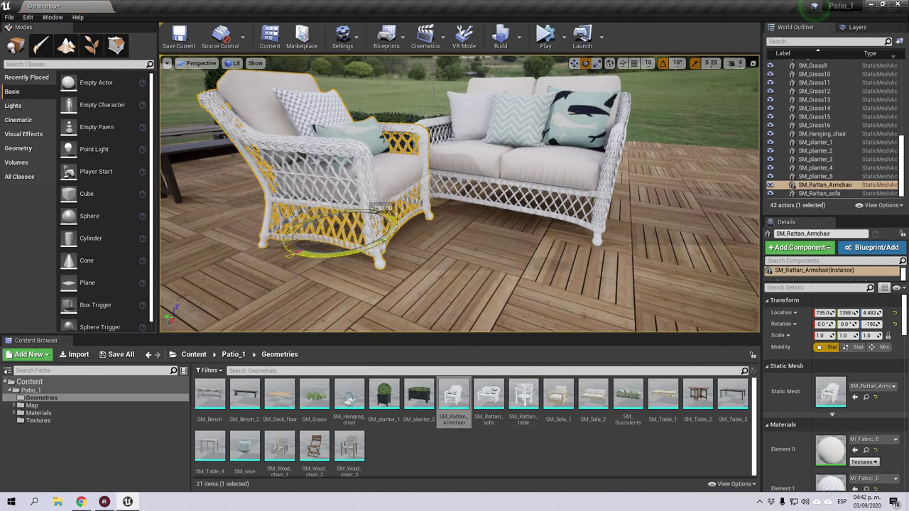
click(573, 63)
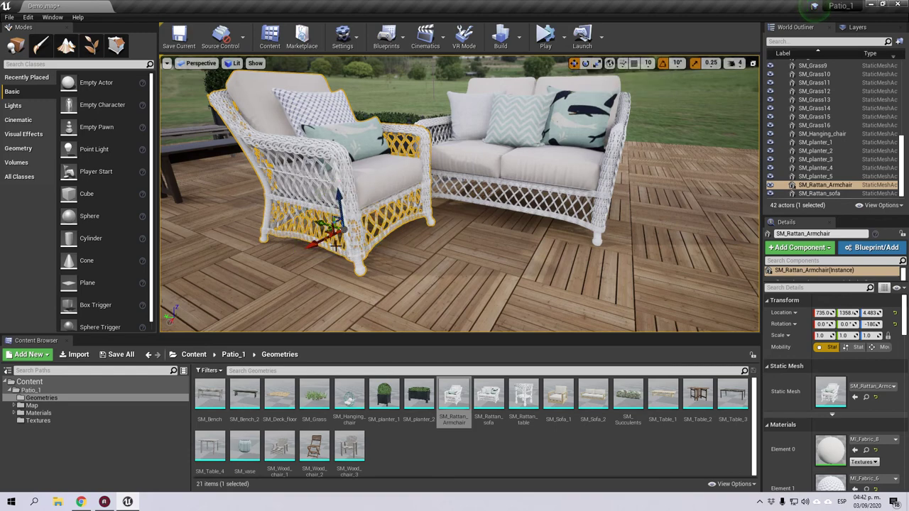
drag(324, 226, 305, 218)
click(518, 202)
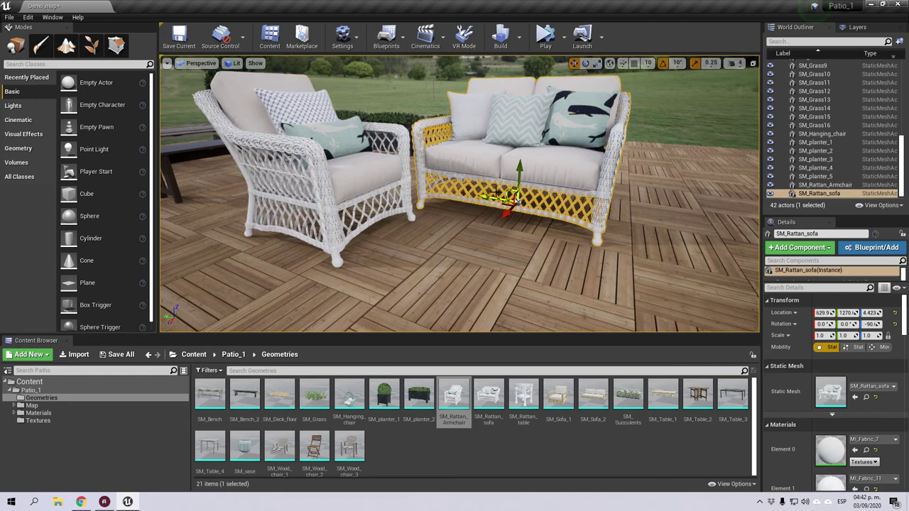
drag(497, 197, 521, 201)
Place an SM_Rattan_table in front of the rattan armchair and sofa and adjust its position.
drag(515, 416, 483, 284)
click(574, 275)
drag(424, 275, 405, 267)
right_drag(406, 267, 454, 276)
drag(411, 289, 410, 291)
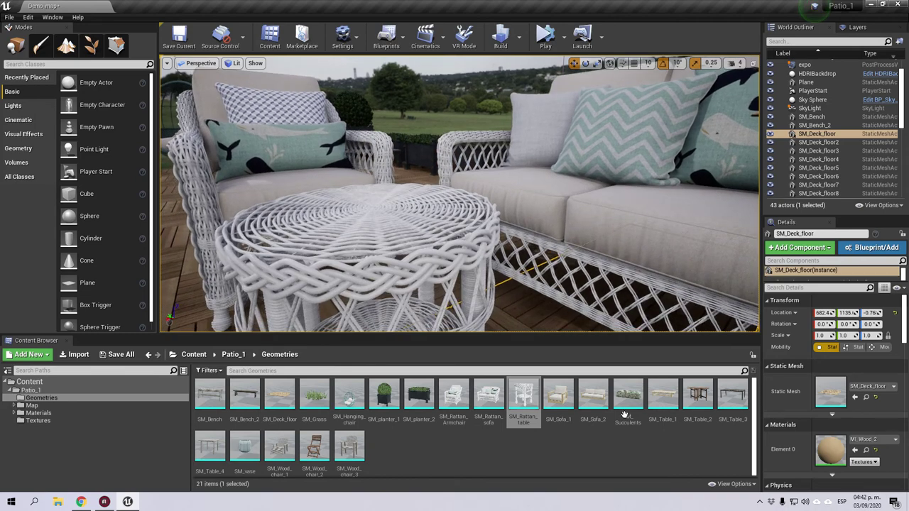
Place three SM_vase objects on top of the rattan table, enlarging the second one to about 1.75 times.
drag(245, 446, 356, 212)
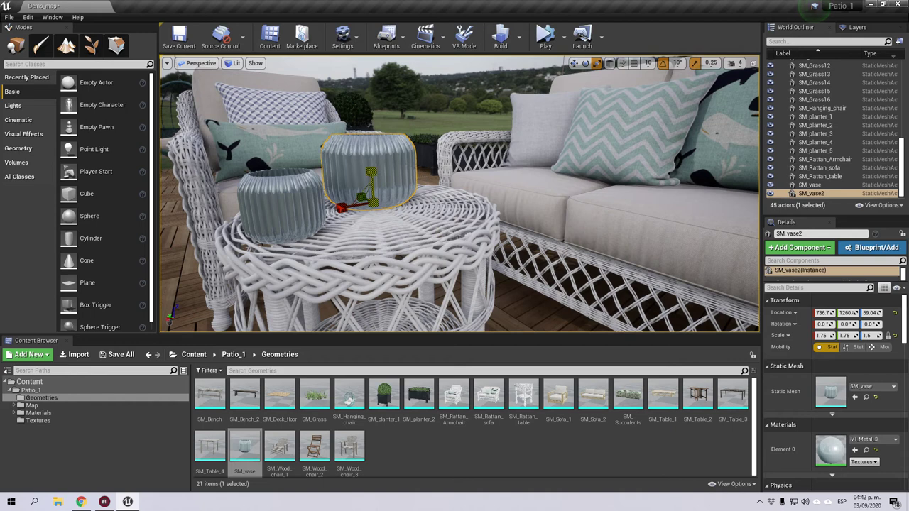
drag(245, 462, 413, 231)
click(545, 209)
key(s)
right_drag(474, 261, 461, 284)
drag(658, 248, 659, 259)
click(549, 263)
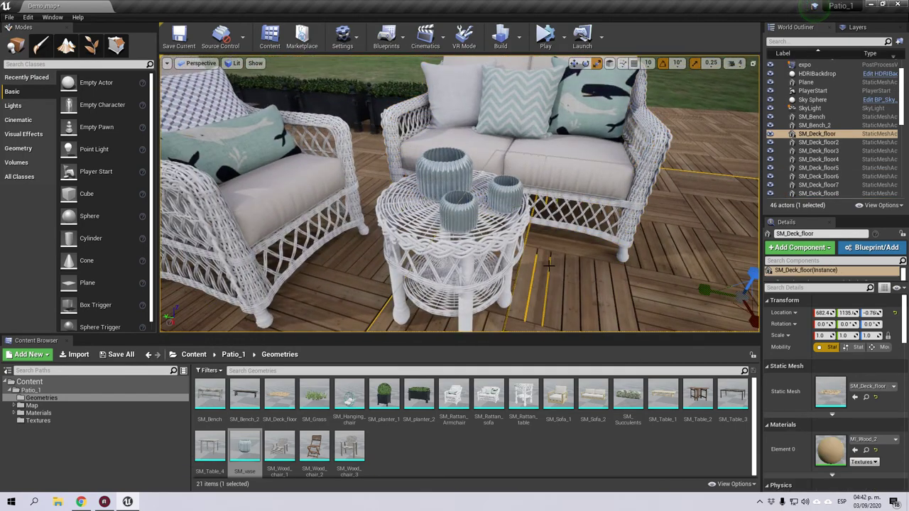
Place an SM_Sofa_2 on the open deck beyond the rattan set and rotate it -90°.
drag(573, 259, 572, 320)
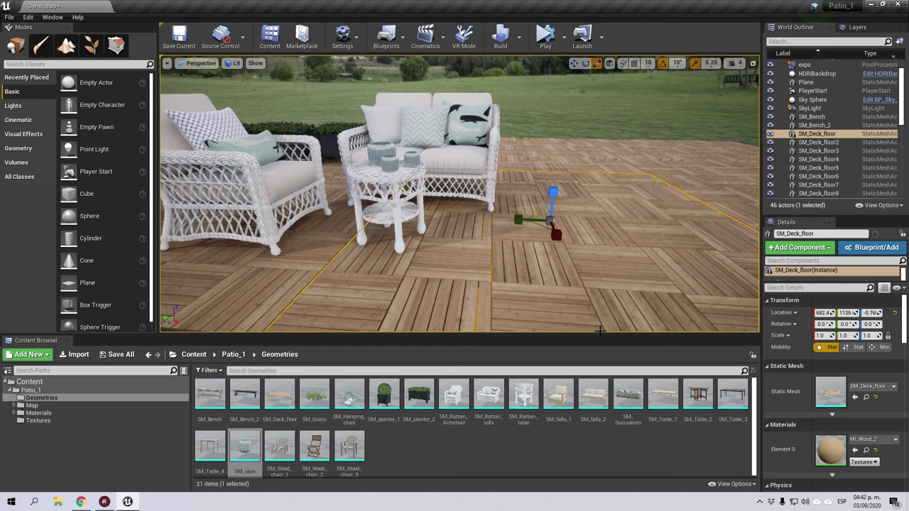
drag(592, 395, 654, 182)
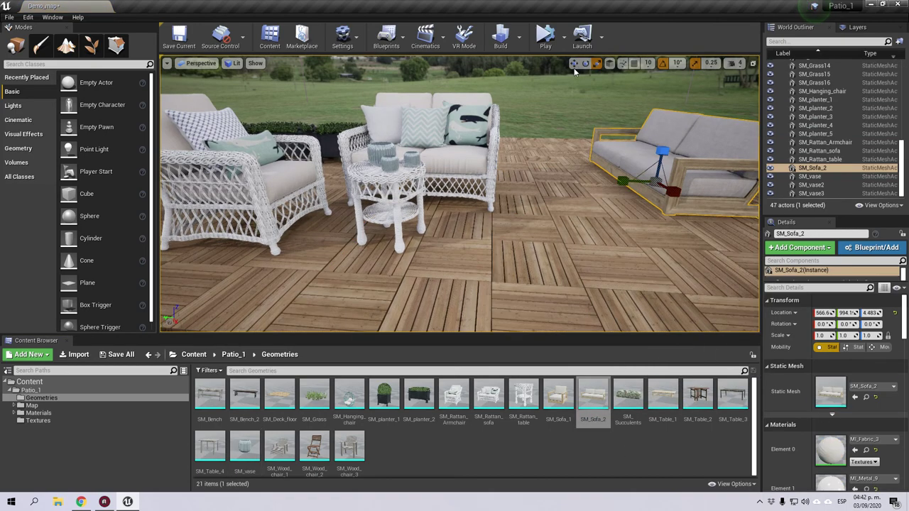
click(586, 64)
right_drag(589, 128, 610, 135)
right_drag(561, 213, 415, 263)
key(s)
key(d)
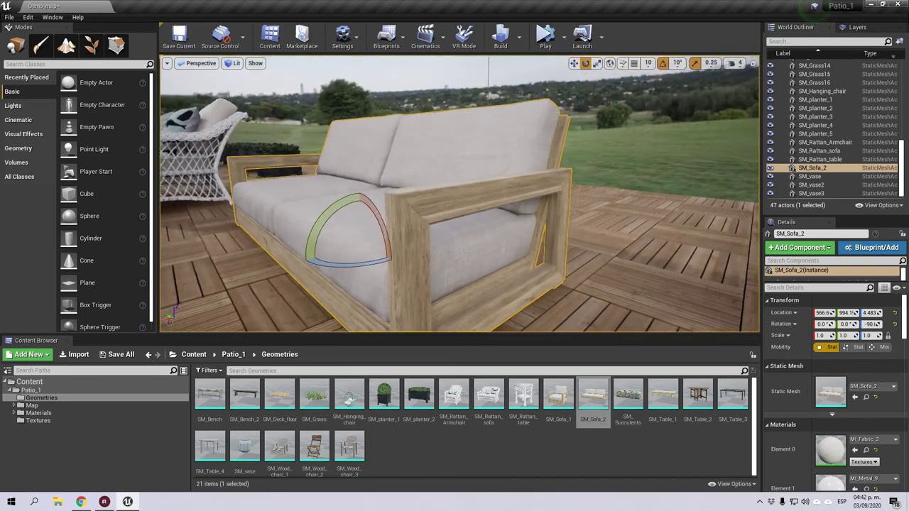
right_drag(415, 263, 323, 263)
key(d)
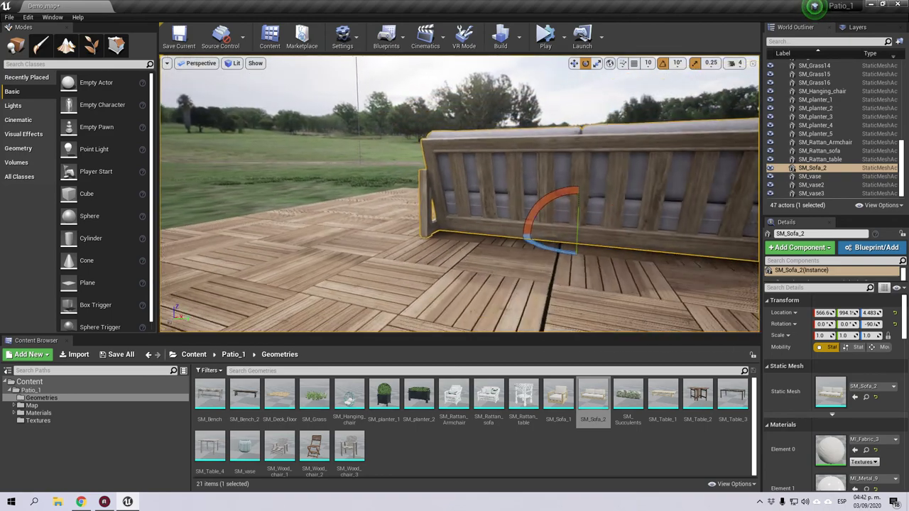
right_drag(459, 194, 433, 198)
key(f)
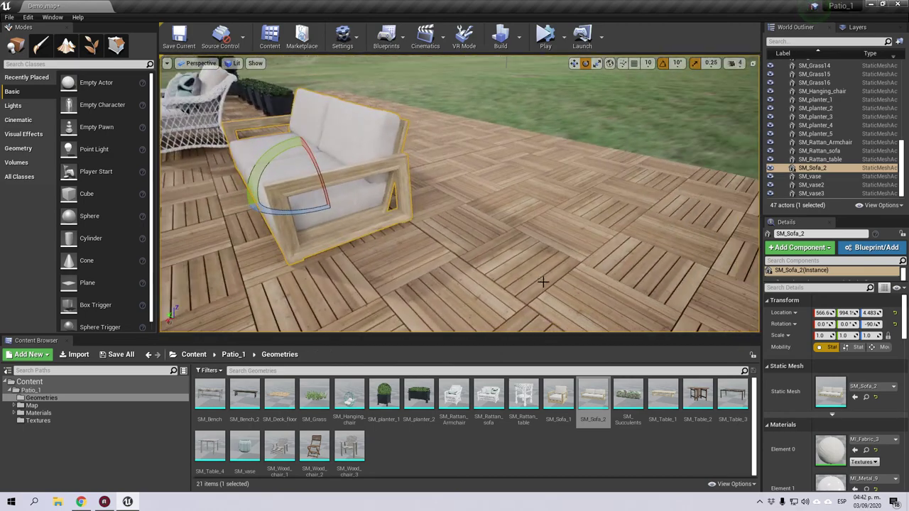
Place an SM_Sofa_1 armchair beside the wooden sofa and shift it away from the sofa's end.
drag(558, 395, 343, 191)
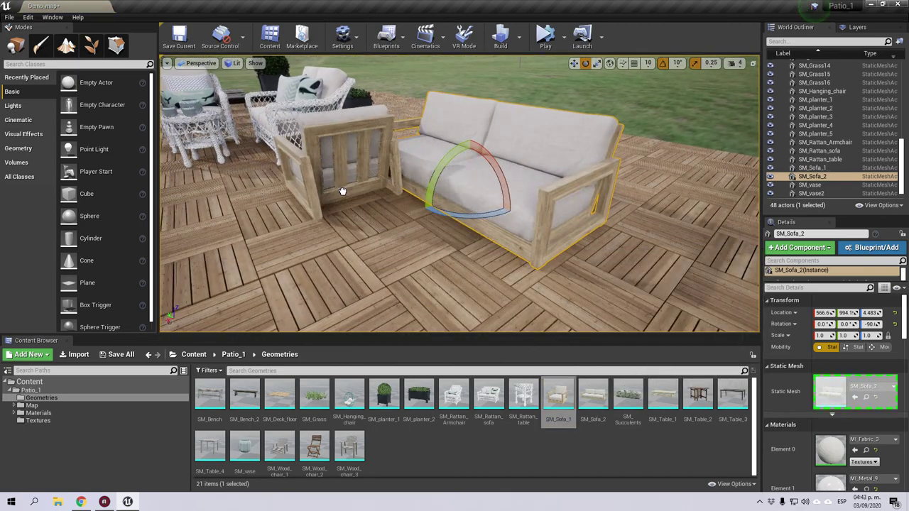
click(443, 310)
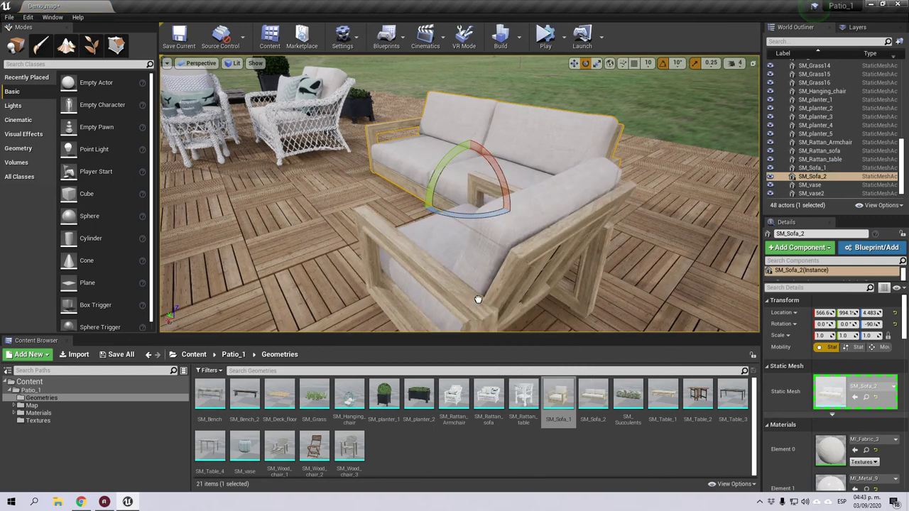
key(f)
click(574, 63)
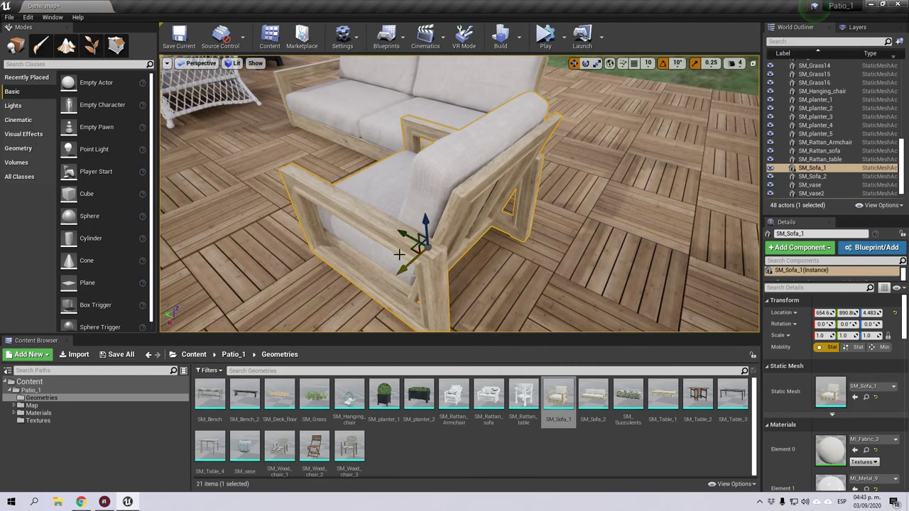
drag(403, 233, 474, 279)
right_drag(391, 256, 401, 274)
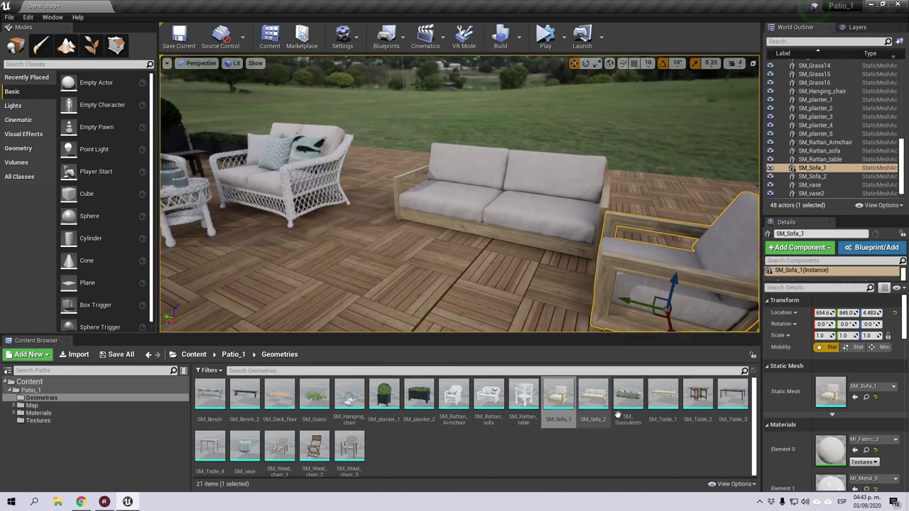
Place an SM_Table_1 in front of the wooden sofa, turn it parallel to the sofa and adjust its position.
drag(662, 394, 455, 273)
click(586, 63)
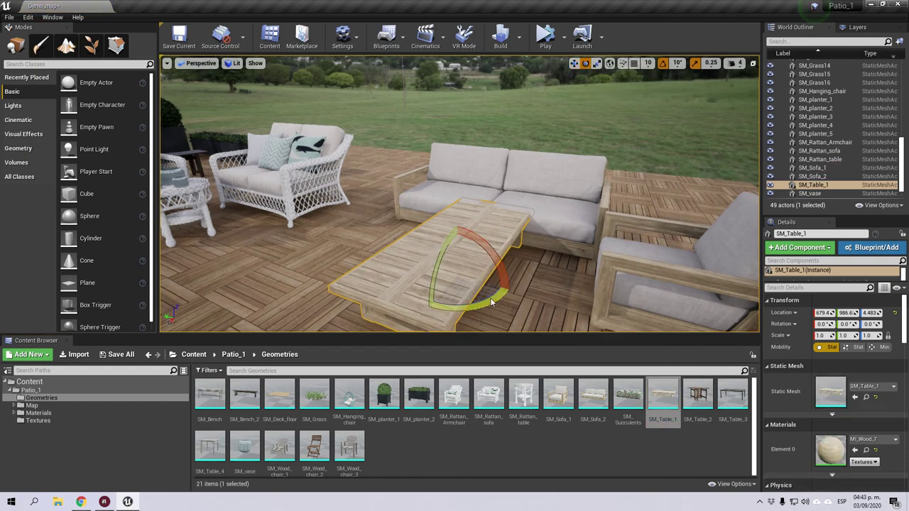
drag(494, 298, 429, 306)
click(575, 64)
right_drag(498, 195, 502, 215)
drag(438, 269, 420, 287)
right_drag(495, 243, 524, 220)
Place an SM_Succulents planter on top of the low wooden table and rotate it -90°.
right_drag(613, 291, 613, 291)
drag(629, 370, 503, 209)
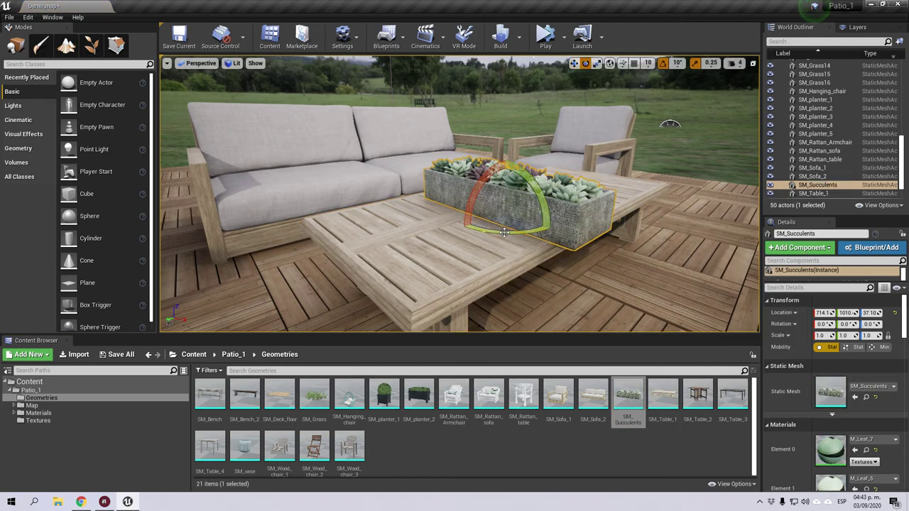
drag(553, 220, 534, 210)
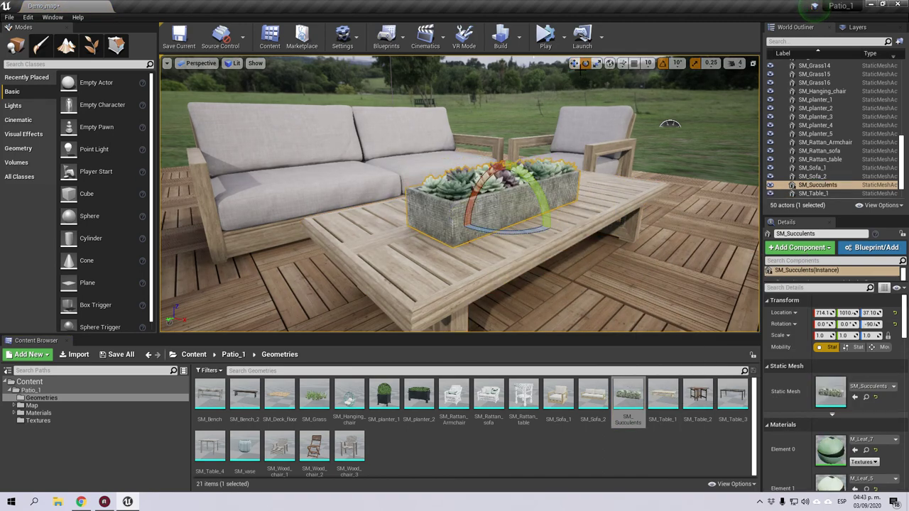
click(574, 64)
right_drag(586, 273, 594, 292)
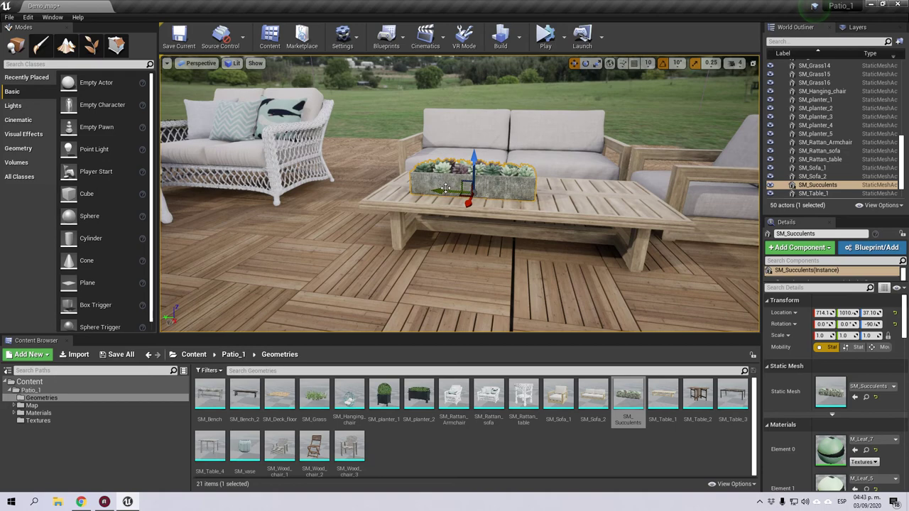
right_drag(554, 274, 455, 261)
Place an SM_Table_2 folding table on the empty deck area behind the rattan and wooden sofas.
drag(695, 399, 391, 206)
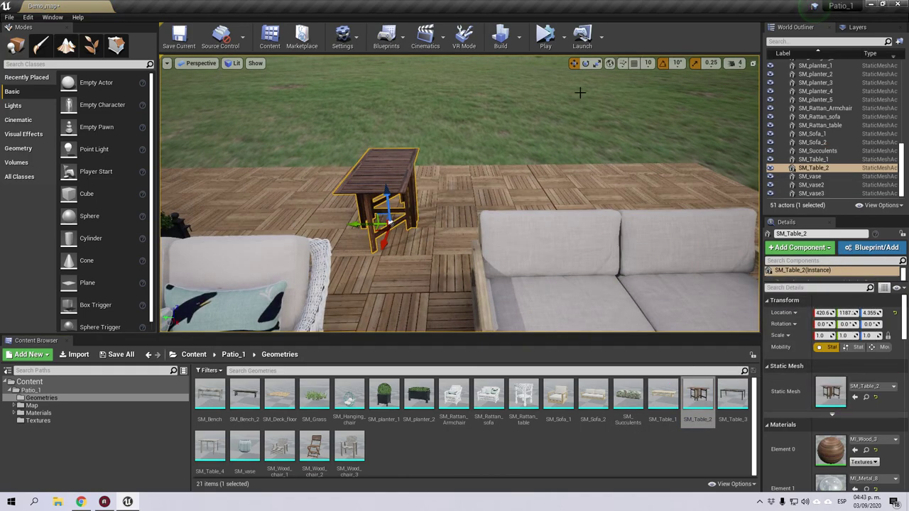
key(f)
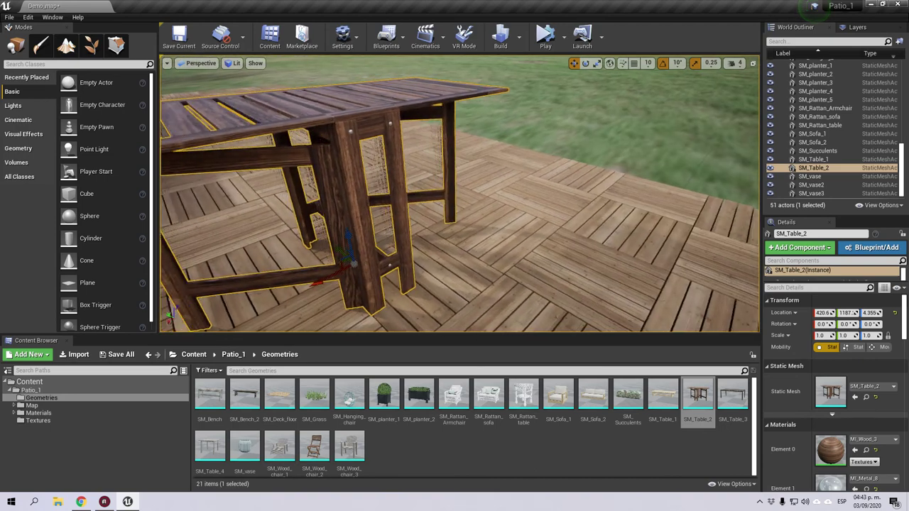
click(678, 222)
right_drag(678, 222, 661, 257)
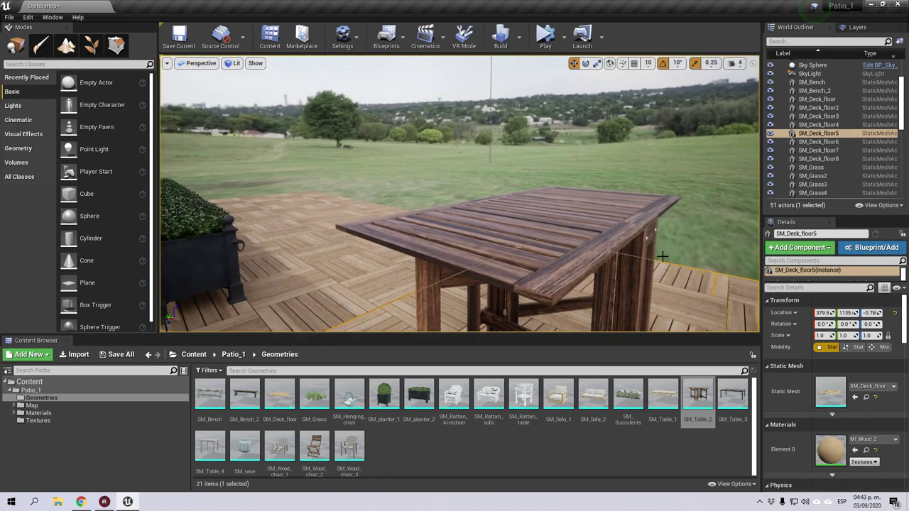
right_drag(526, 283, 586, 312)
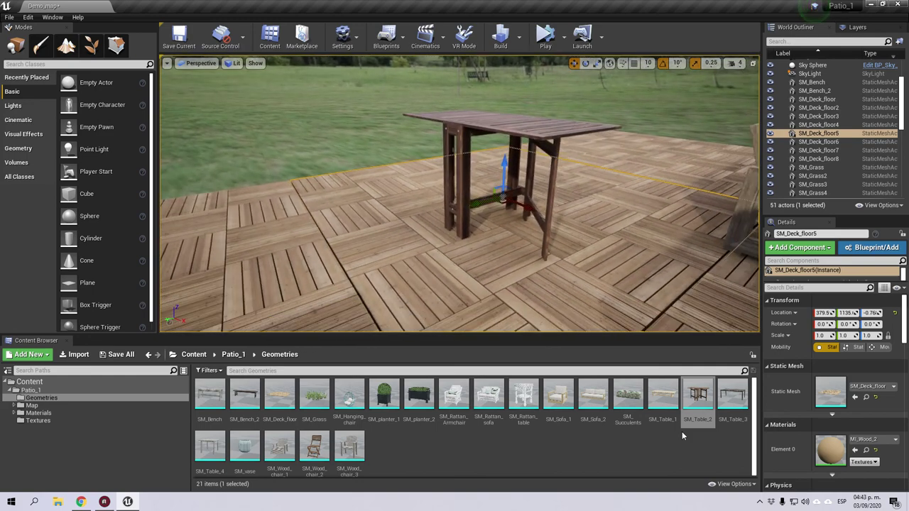
Place an SM_Wood_chair_2 at one long side of the folding table and duplicate it alongside the first chair.
drag(314, 445, 580, 221)
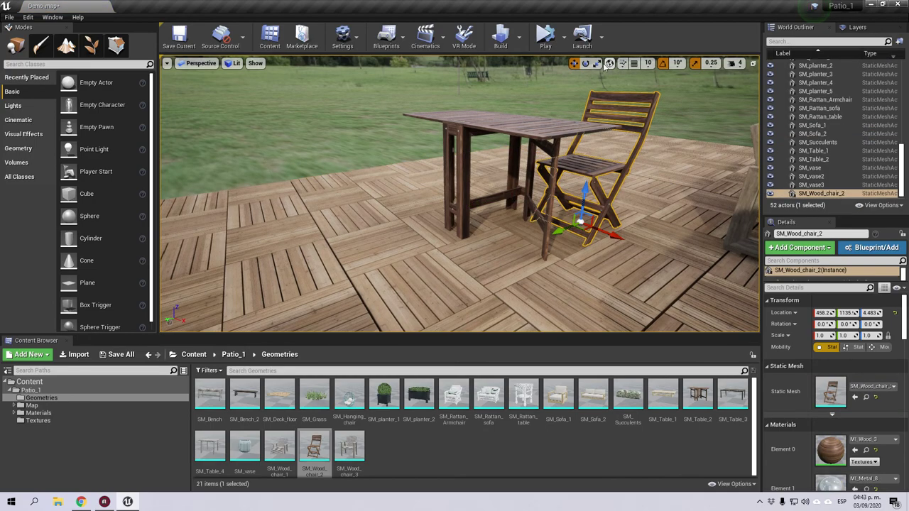
right_drag(580, 222, 603, 209)
right_drag(454, 270, 631, 277)
click(607, 225)
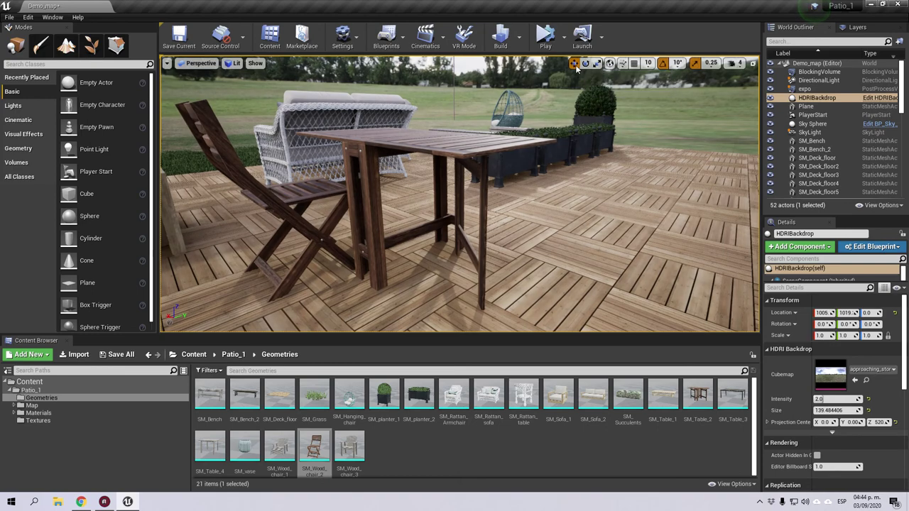
click(310, 196)
right_drag(311, 196, 313, 259)
alt+drag(307, 262, 421, 326)
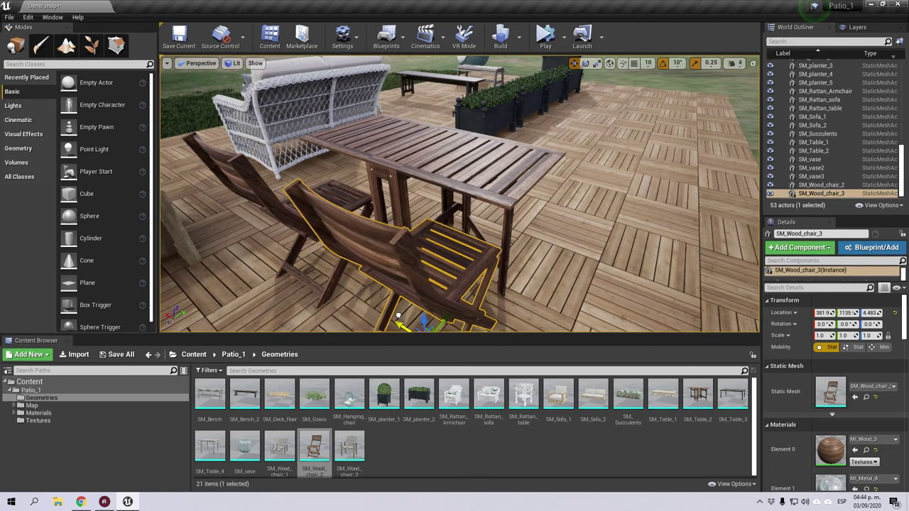
Duplicate both wooden chairs together, rotate the copies -180° and move them to the opposite side of the folding table.
ctrl+click(280, 202)
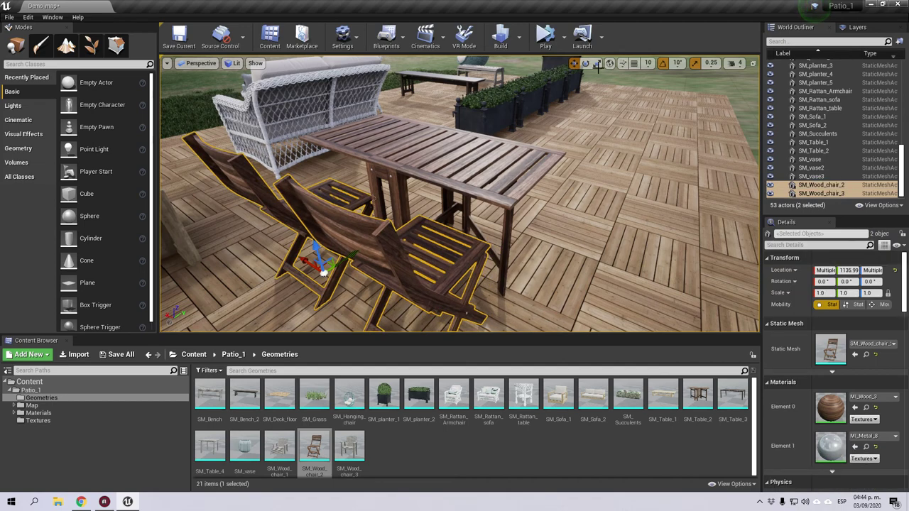
right_drag(429, 243, 409, 265)
alt+drag(391, 266, 468, 276)
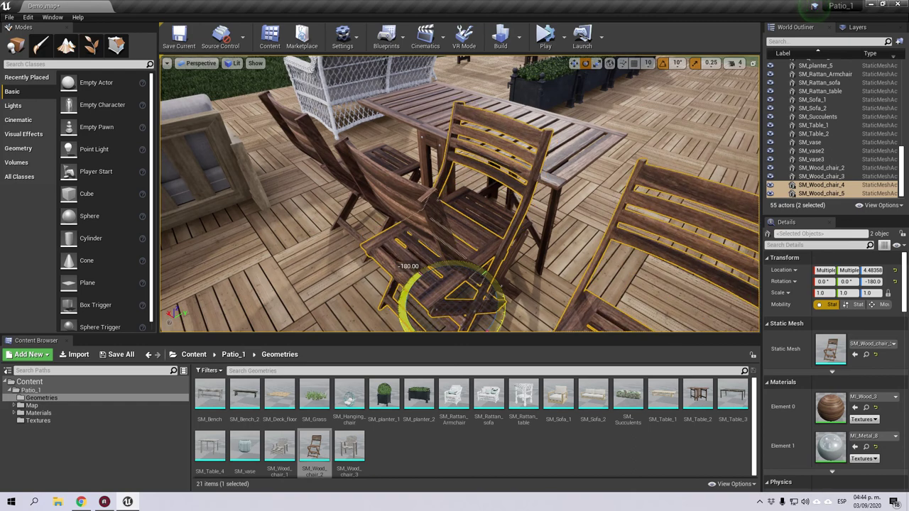
key(w)
right_drag(454, 250, 454, 266)
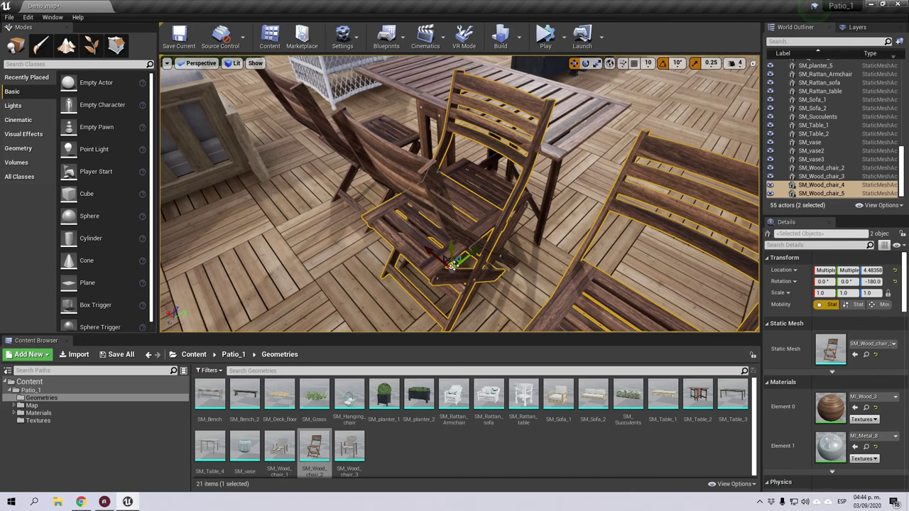
drag(453, 256, 490, 158)
drag(607, 173, 612, 137)
click(606, 173)
right_drag(607, 174, 599, 148)
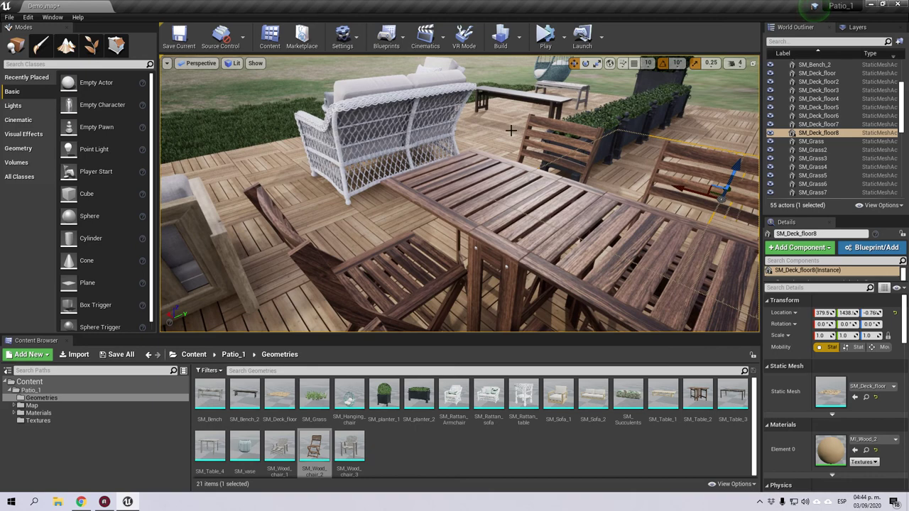
click(561, 139)
right_drag(548, 197, 539, 175)
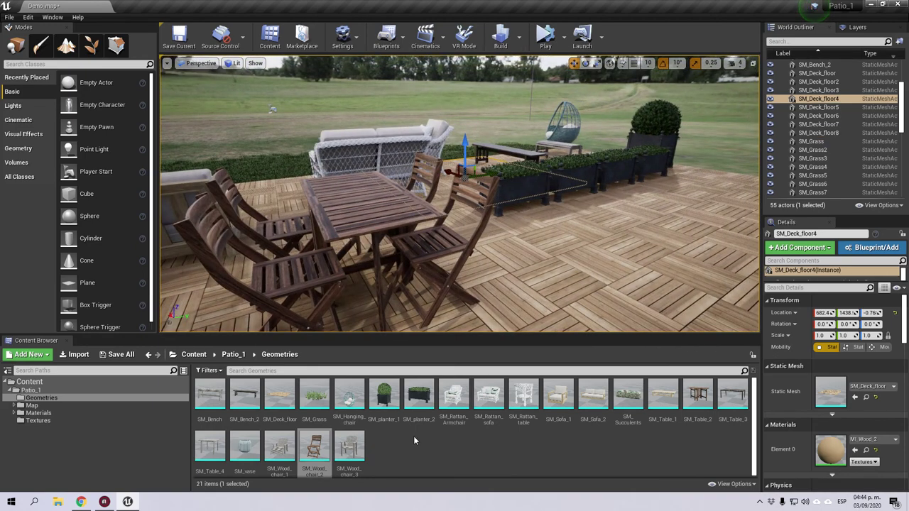
Place an SM_Table_3 long dark table on the deck between the folding table and the deck's edge.
drag(732, 393, 676, 274)
mouse_move(675, 274)
right_down()
mouse_move(692, 270)
mouse_move(685, 274)
right_up()
right_drag(456, 261, 454, 262)
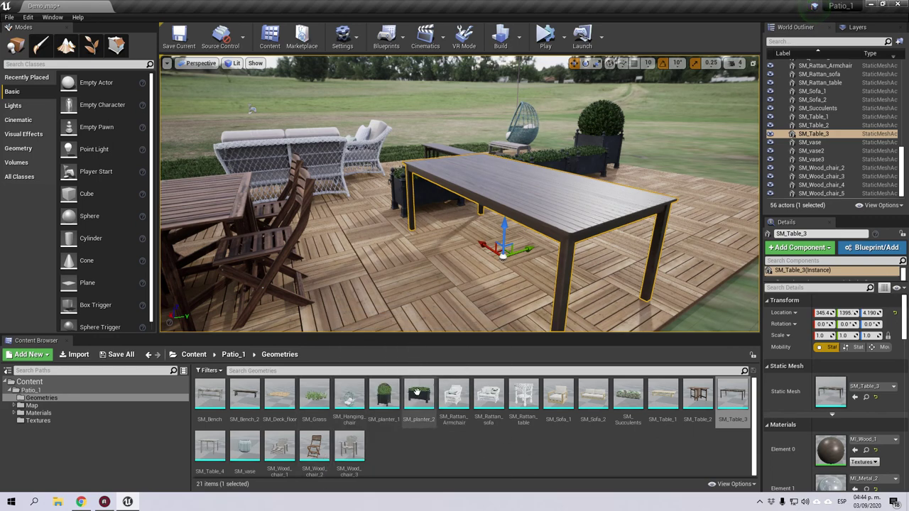
Place an SM_Bench_2 along the long side of the dark table that faces the folding table.
drag(259, 385, 425, 254)
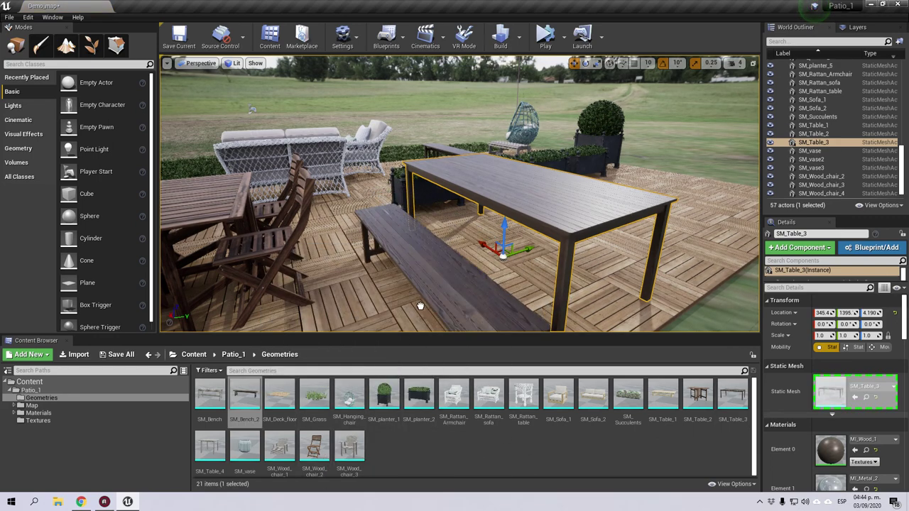
drag(421, 300, 422, 300)
click(477, 264)
mouse_move(477, 264)
right_down()
mouse_move(490, 247)
mouse_move(464, 257)
mouse_move(486, 255)
right_up()
key(w)
key(d)
right_drag(540, 311, 452, 301)
key(s)
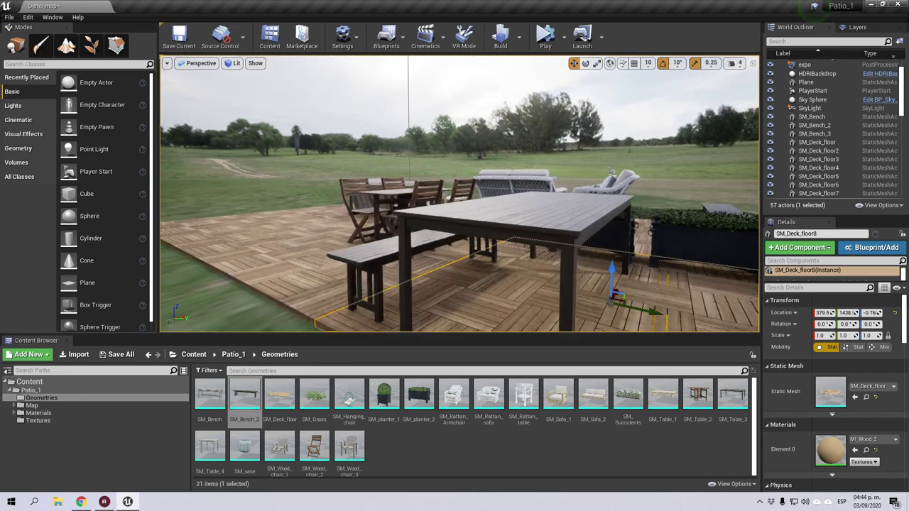
Duplicate the dark bench and move the copy to the opposite long side of the dark table.
click(374, 255)
right_drag(375, 255, 381, 274)
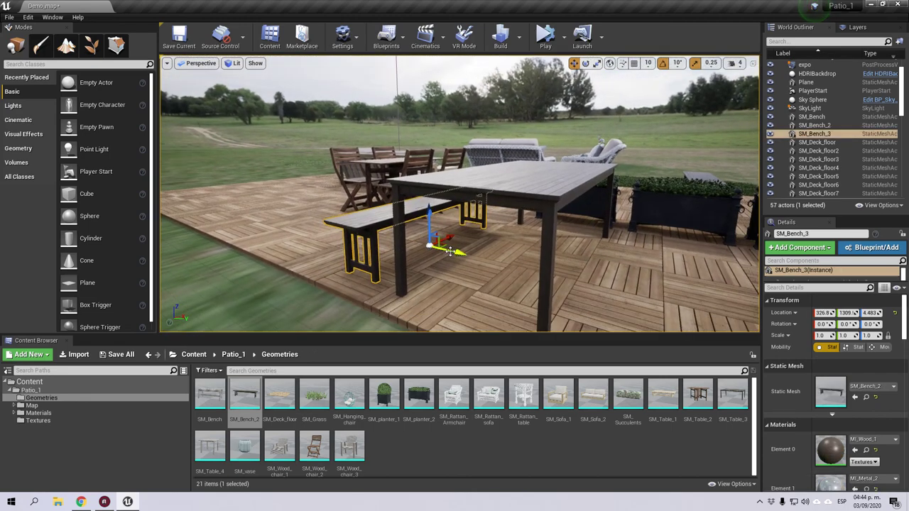
alt+drag(460, 251, 556, 257)
click(497, 297)
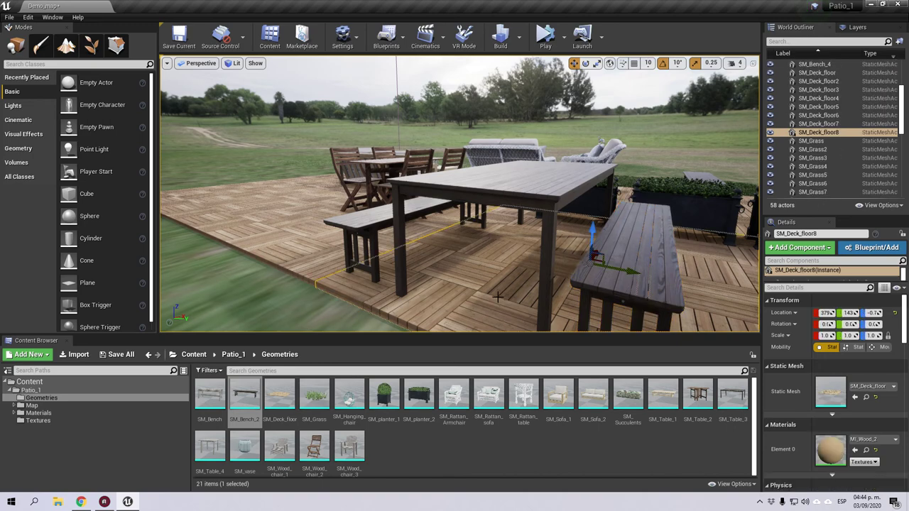
alt+drag(497, 295, 561, 301)
Place a second SM_Succulents planter on top of the long dark table.
drag(628, 395, 487, 170)
click(573, 255)
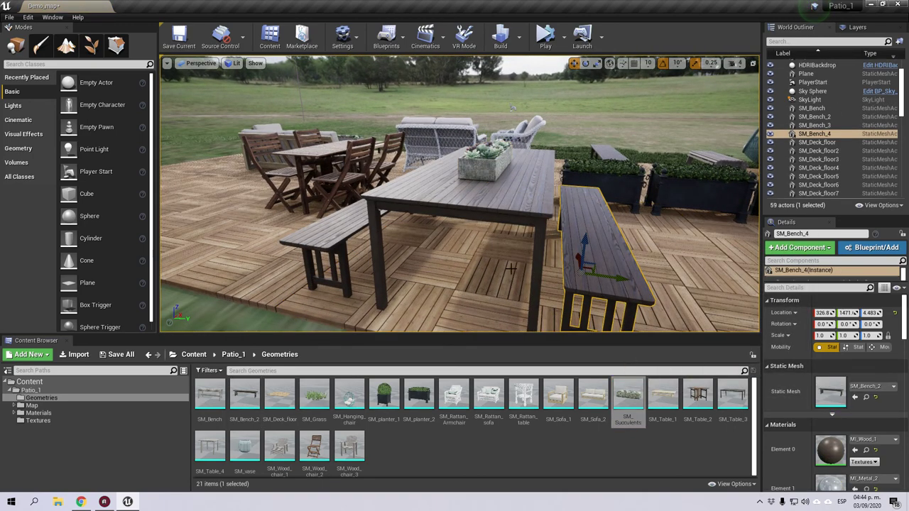
alt+drag(515, 107, 281, 176)
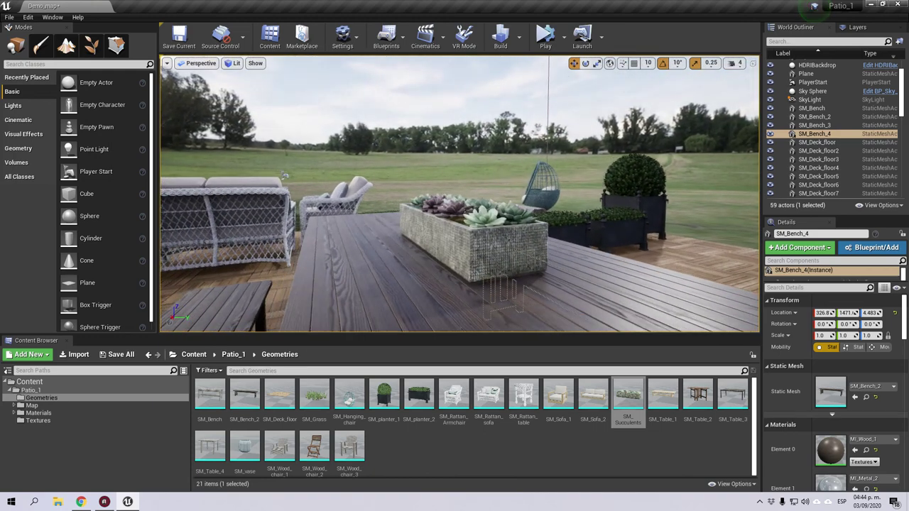
key(s)
right_drag(421, 265, 426, 316)
Place an SM_Table_4 square table on the free deck area beyond the long dark table and its benches.
alt+drag(440, 212, 410, 323)
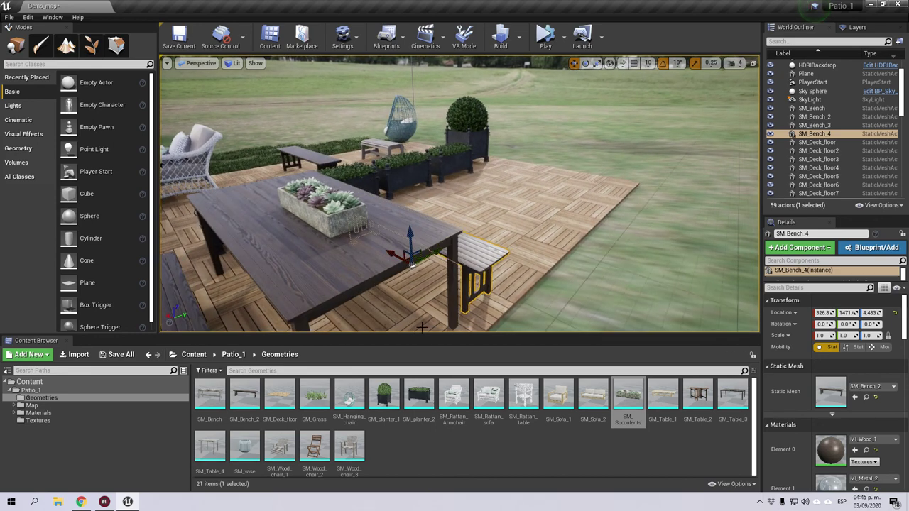
drag(394, 300, 517, 207)
mouse_move(606, 263)
right_down()
mouse_move(596, 254)
mouse_move(612, 263)
right_up()
scroll(476, 263, up, 6)
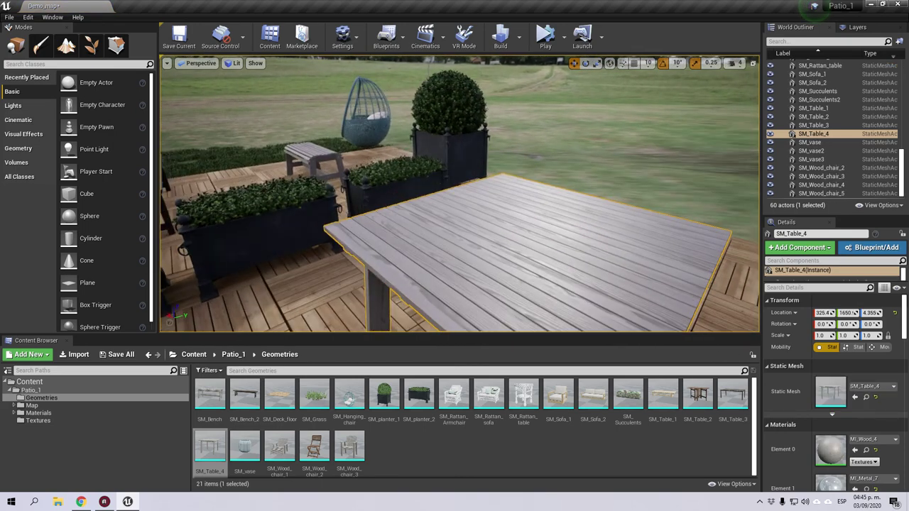
scroll(346, 325, down, 5)
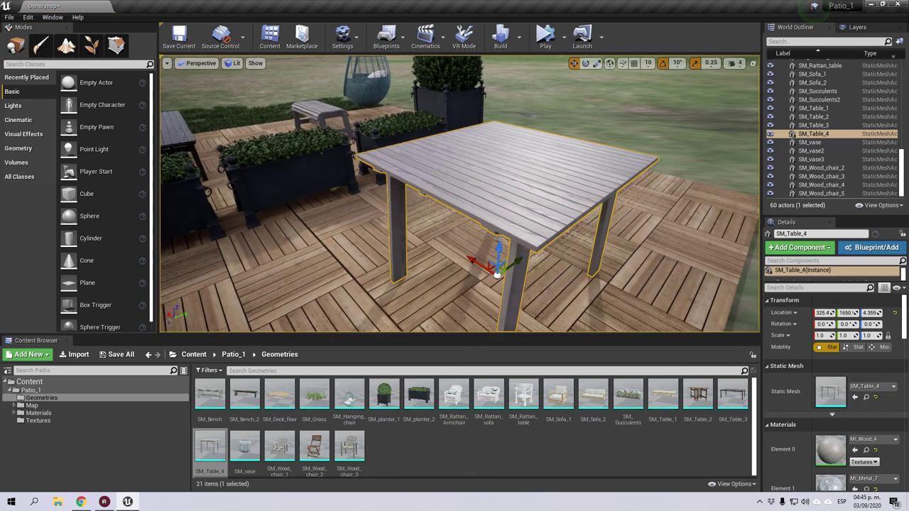
Place an SM_Bench along one side of the square SM_Table_4 and adjust its position beside the table.
drag(209, 394, 637, 248)
right_drag(636, 249, 463, 233)
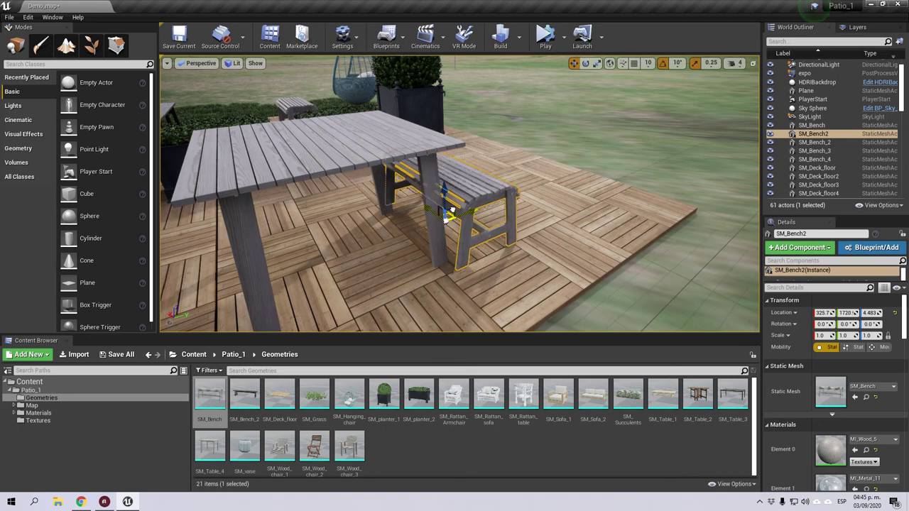
drag(450, 212, 462, 203)
Add an SM_Wood_chair_3 at the table side adjacent to the bench, rotate it -90° to face the table, and adjust its position.
click(541, 222)
right_drag(541, 221, 526, 264)
drag(349, 446, 446, 288)
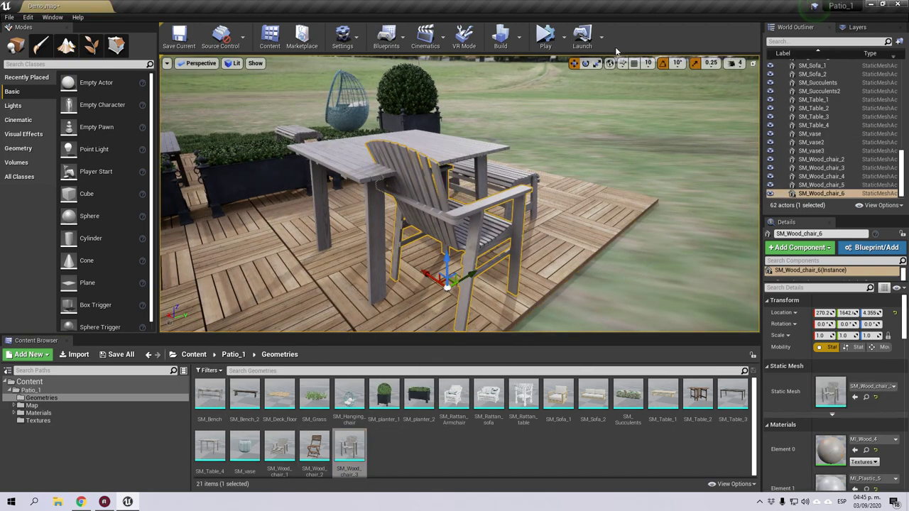
click(585, 63)
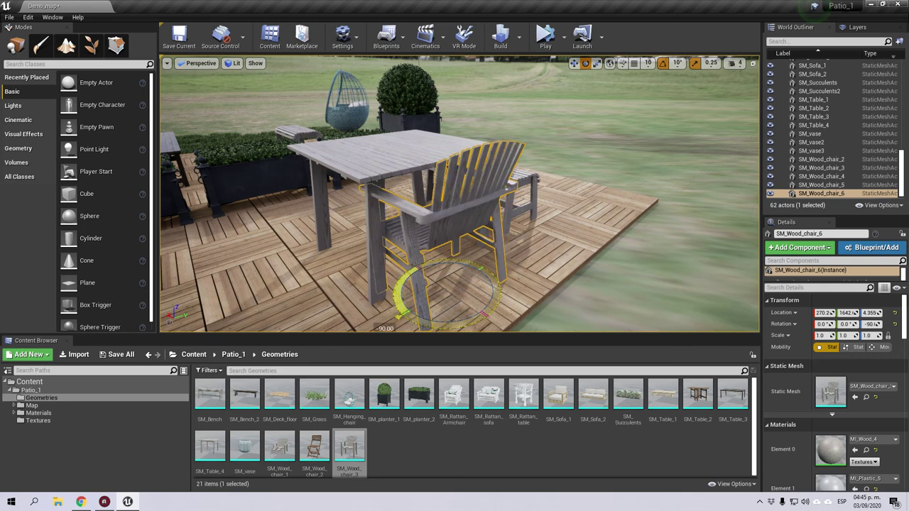
click(573, 63)
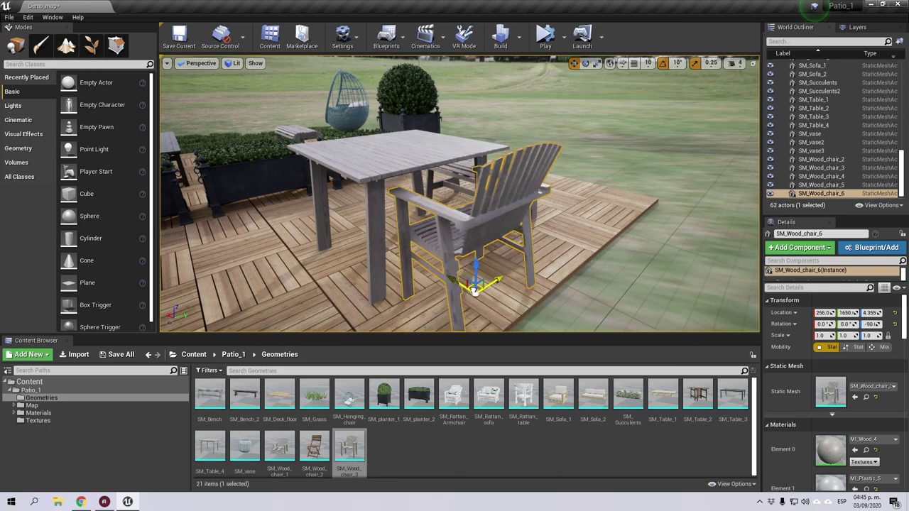
Place a second SM_Wood_chair_3 at the square table, on the side opposite the bench.
click(649, 290)
right_drag(649, 290, 658, 311)
drag(349, 444, 459, 300)
click(566, 281)
right_drag(566, 281, 536, 281)
right_drag(383, 300, 365, 302)
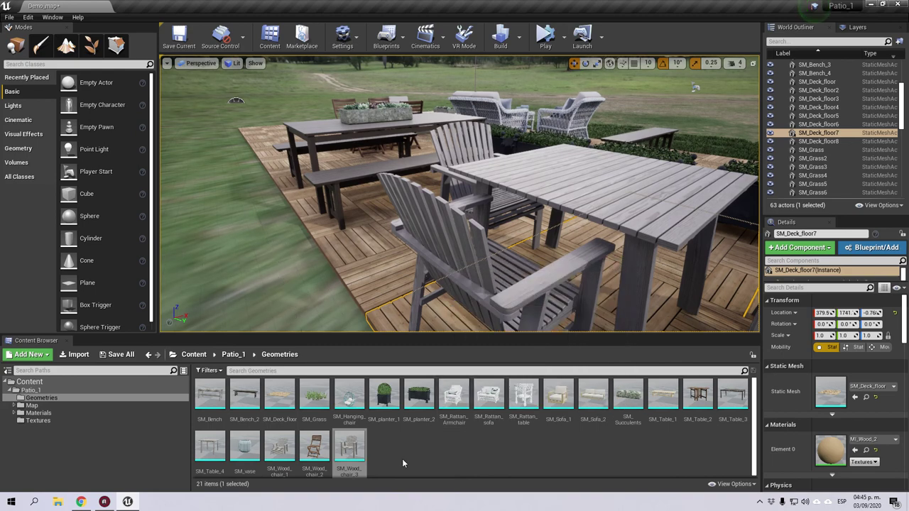
Arrange three SM_vase objects in a loose group on top of the square table.
right_drag(569, 257, 597, 291)
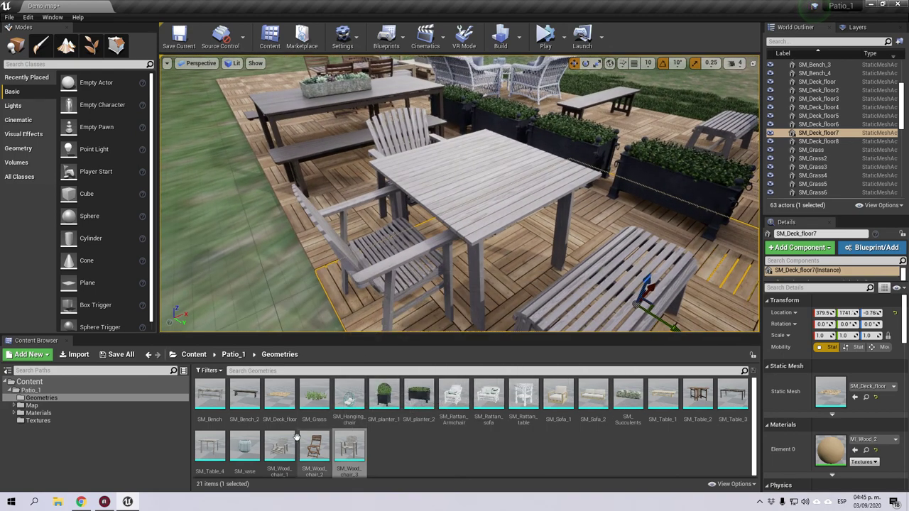
drag(244, 446, 526, 186)
drag(459, 179, 504, 183)
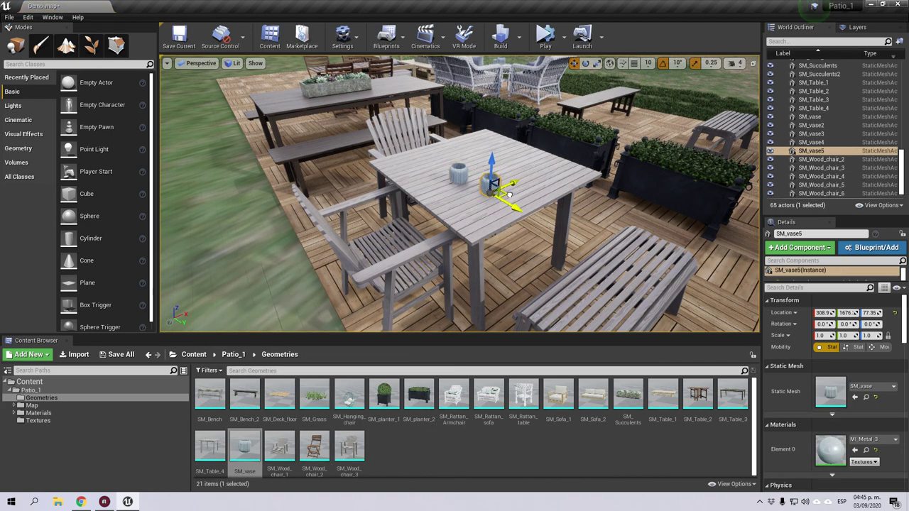
click(492, 186)
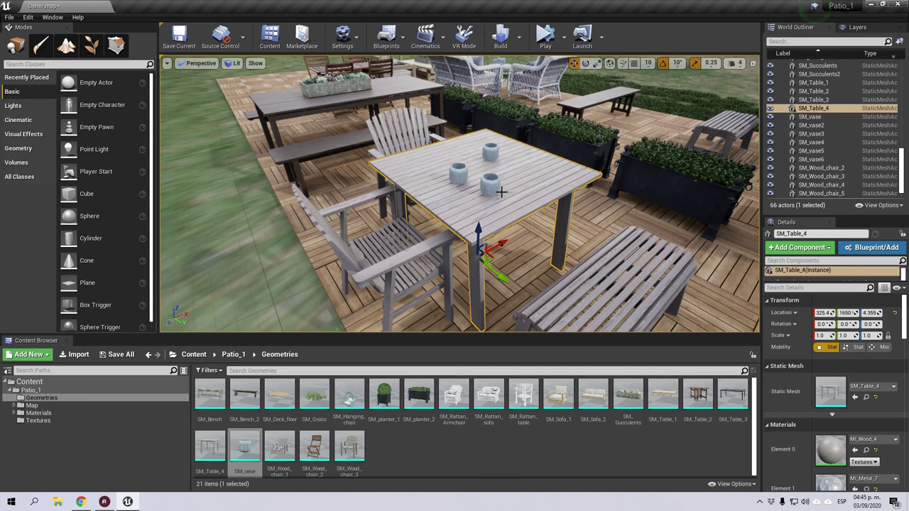
Place an SM_Wood_chair_1 with its footrest on the free deck area between the bench and the large planter, and adjust its rotation.
right_drag(240, 267, 410, 263)
drag(279, 445, 483, 241)
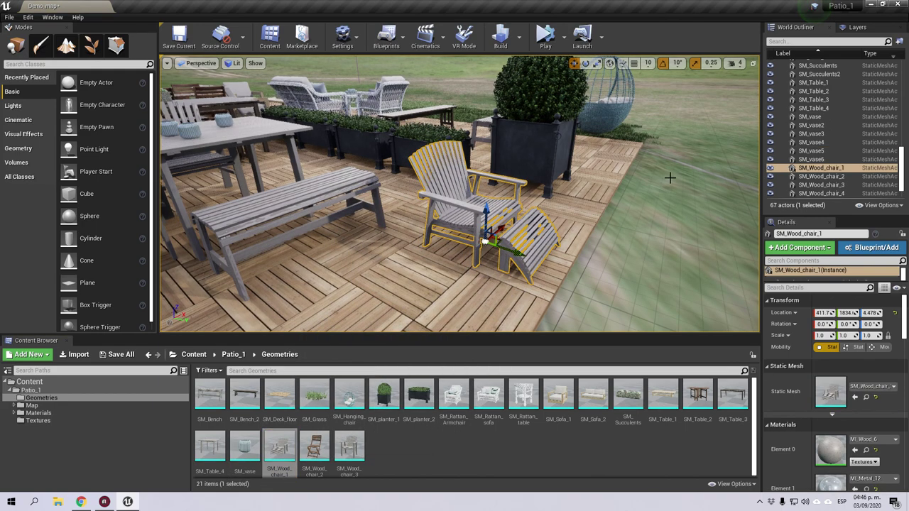
click(586, 65)
right_drag(585, 210, 604, 183)
click(636, 301)
right_drag(636, 301, 608, 322)
mouse_move(607, 251)
right_down()
mouse_move(596, 291)
mouse_move(612, 249)
right_up()
click(617, 277)
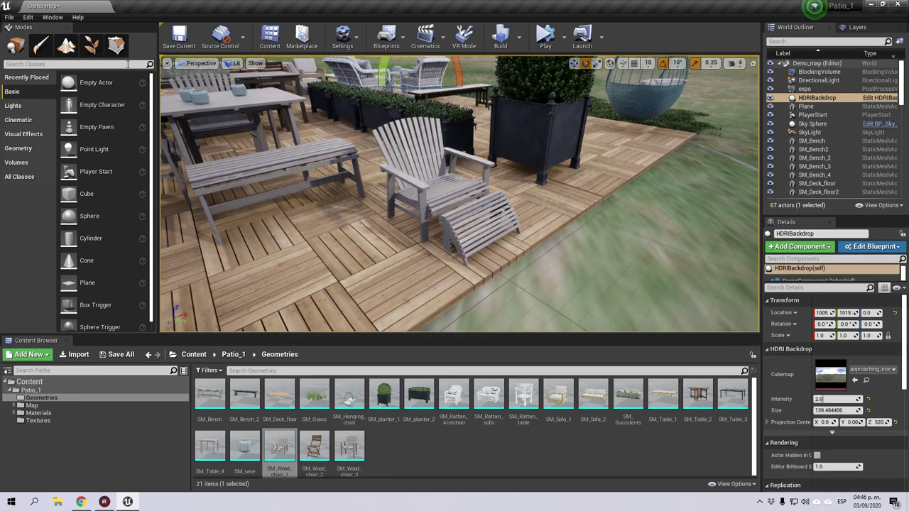
Paint grass foliage on the ground along the deck edge beside the footrest chair and return to Place mode.
click(44, 45)
click(91, 44)
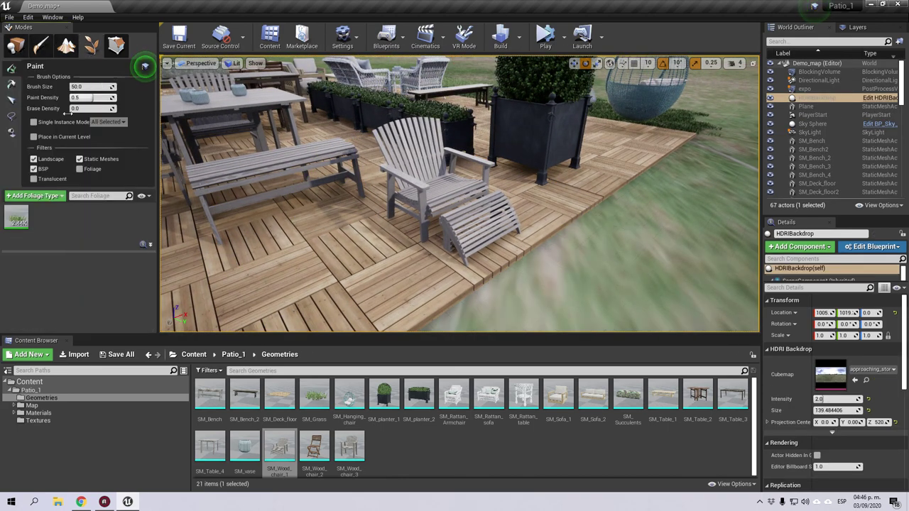
mouse_move(640, 239)
mouse_down()
mouse_move(710, 174)
mouse_move(699, 213)
mouse_move(616, 276)
mouse_move(669, 239)
mouse_up()
scroll(669, 239, down, 5)
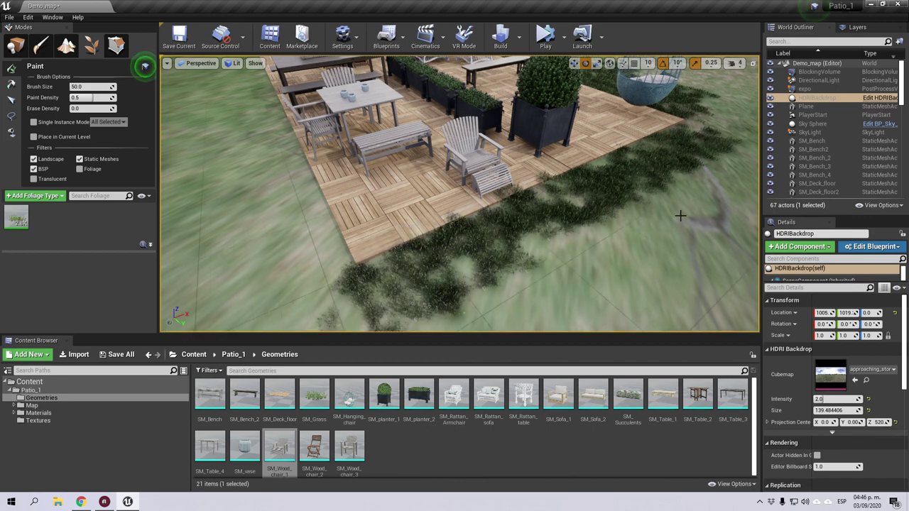
right_drag(548, 253, 610, 230)
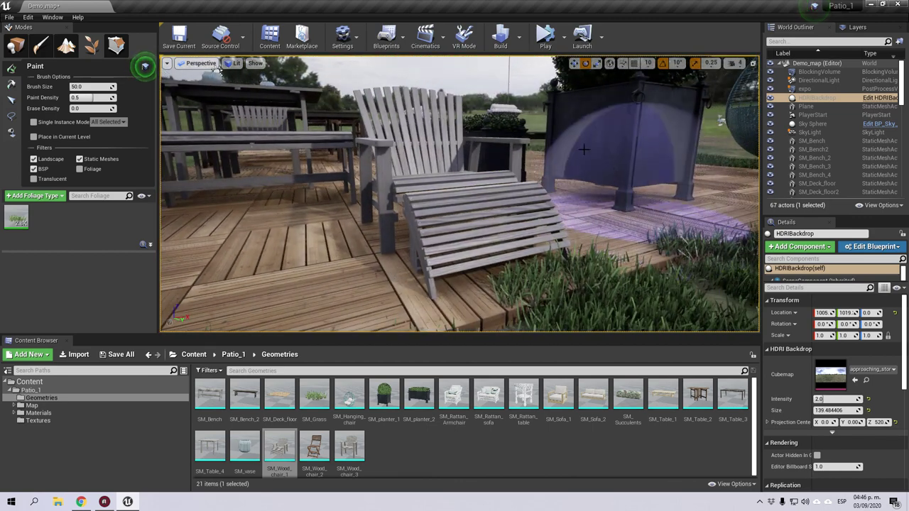
click(7, 50)
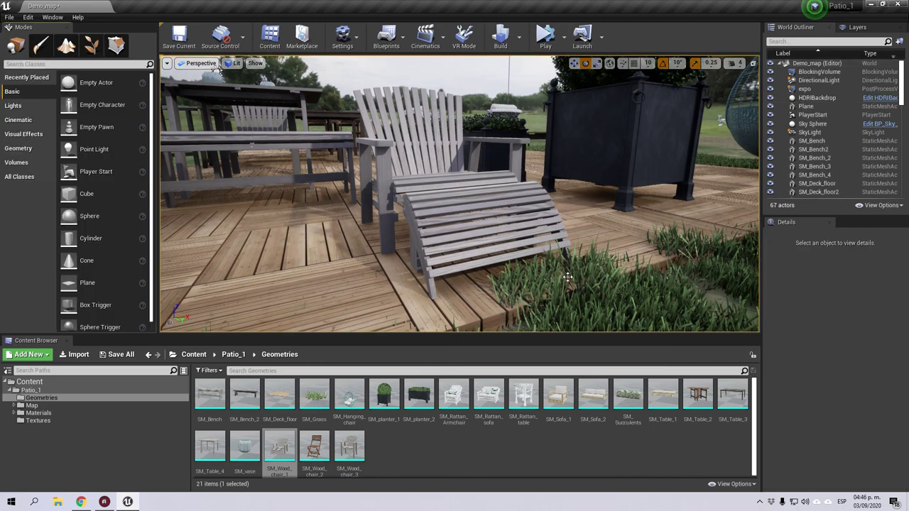
click(639, 236)
right_drag(639, 236, 515, 239)
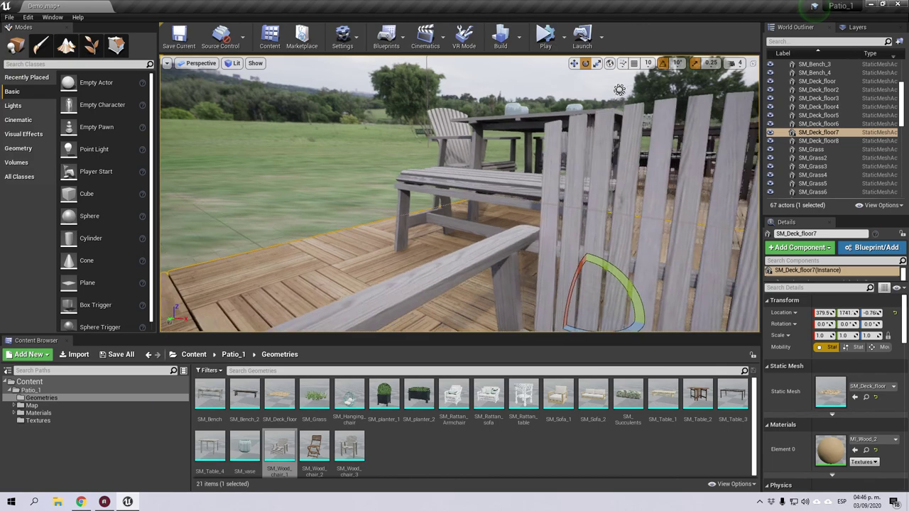
drag(542, 244, 537, 248)
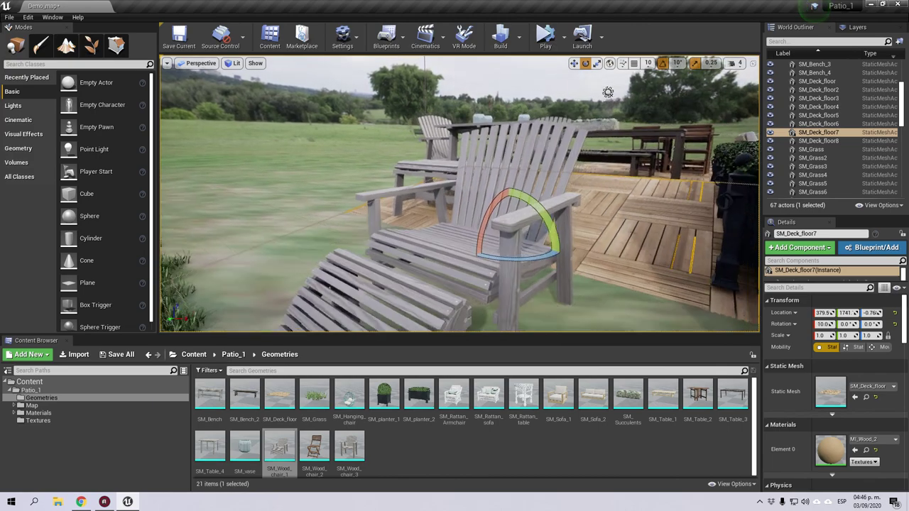
right_drag(537, 249, 551, 243)
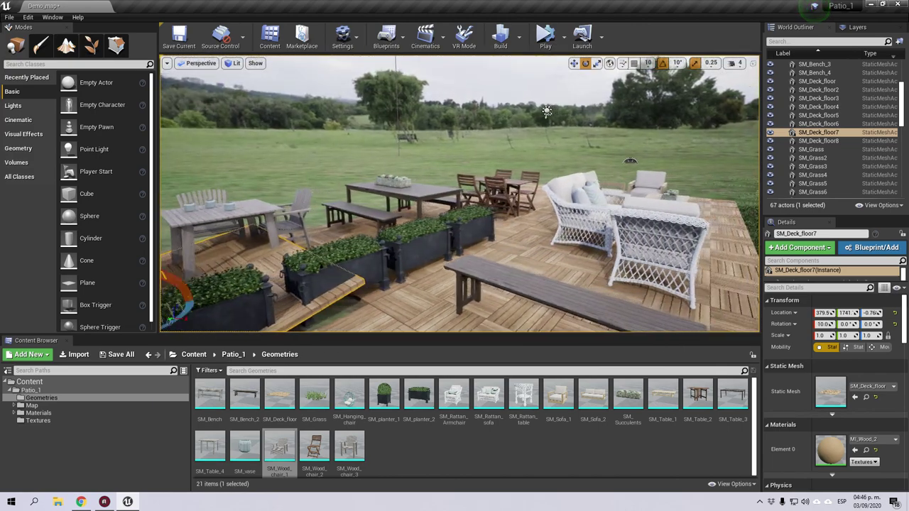
right_drag(305, 284, 220, 282)
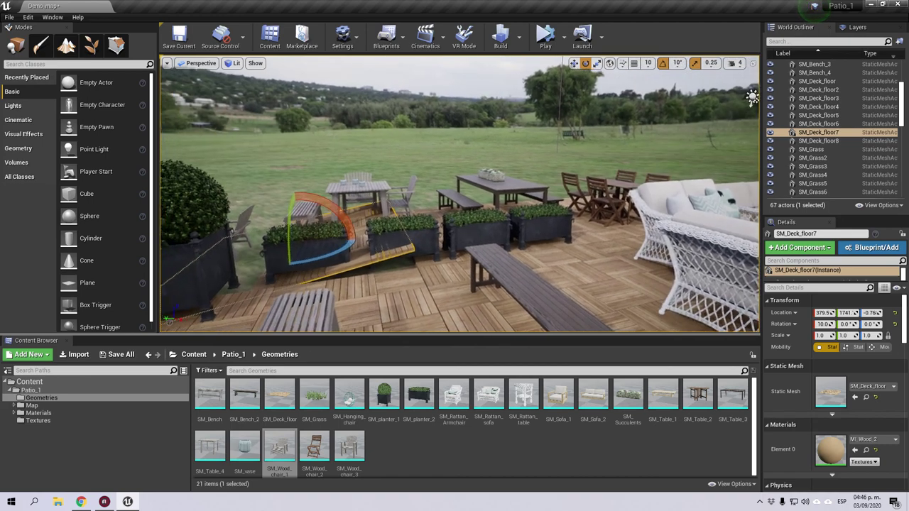
drag(347, 225, 343, 236)
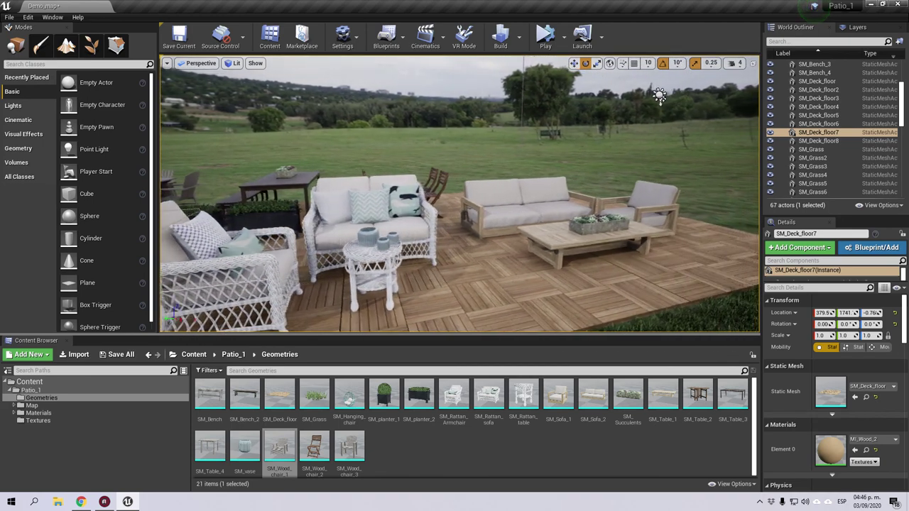
Examine the furnished patio from several viewpoints, covering the rattan seating, the long dark table and the square table.
right_drag(454, 227, 355, 224)
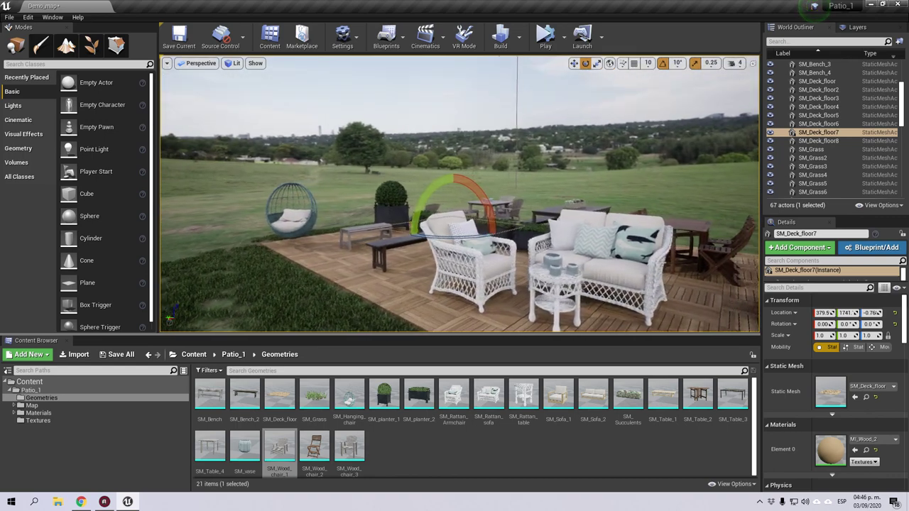
key(d)
right_drag(455, 199, 440, 252)
key(s)
drag(455, 252, 447, 124)
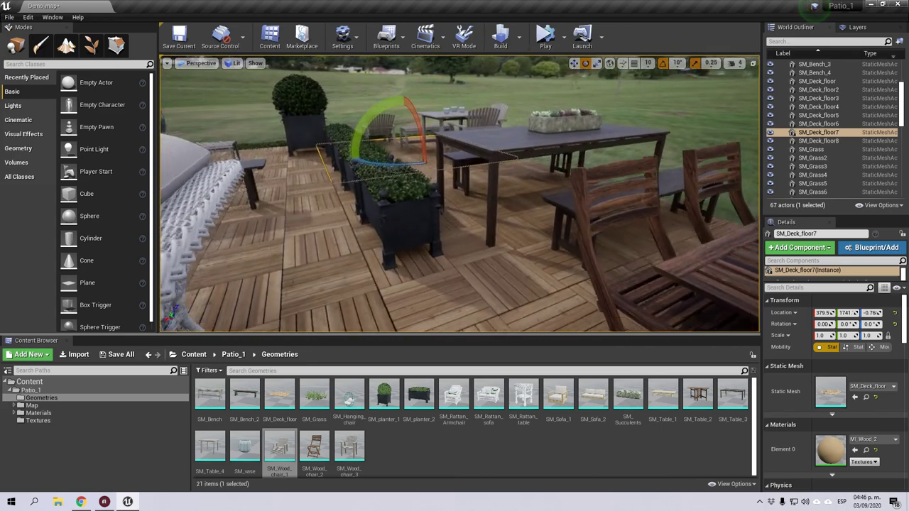
drag(532, 142, 527, 3)
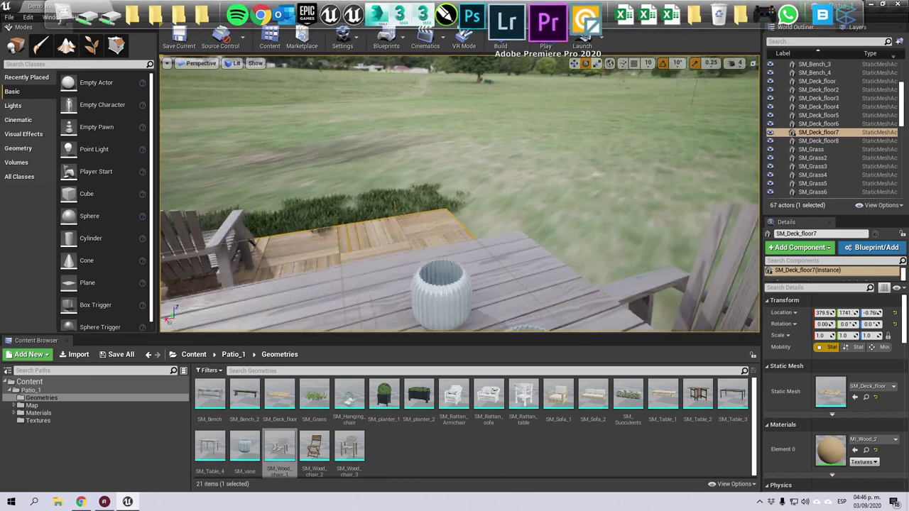